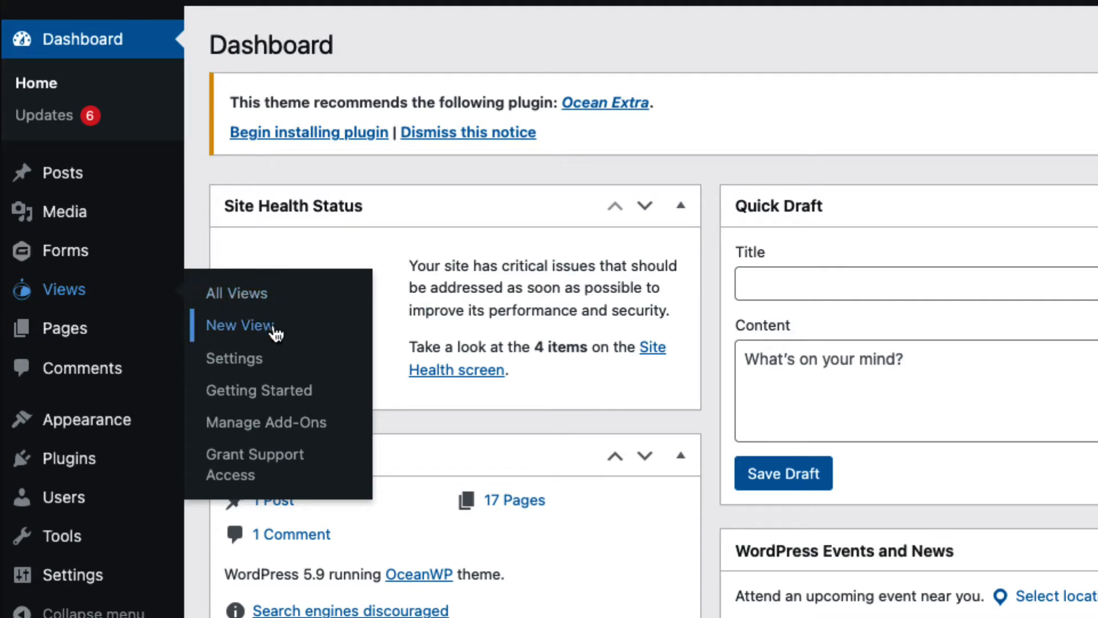
- Create a new View named "Business directory" and use the existing Business Listings form as its data source
click(273, 330)
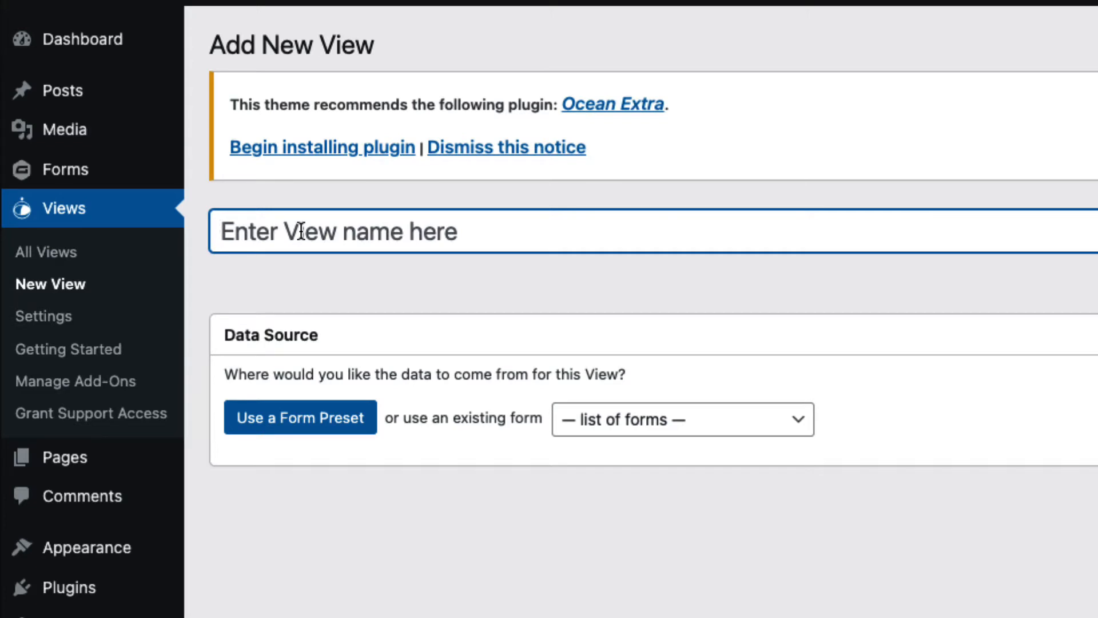
text(Business directory)
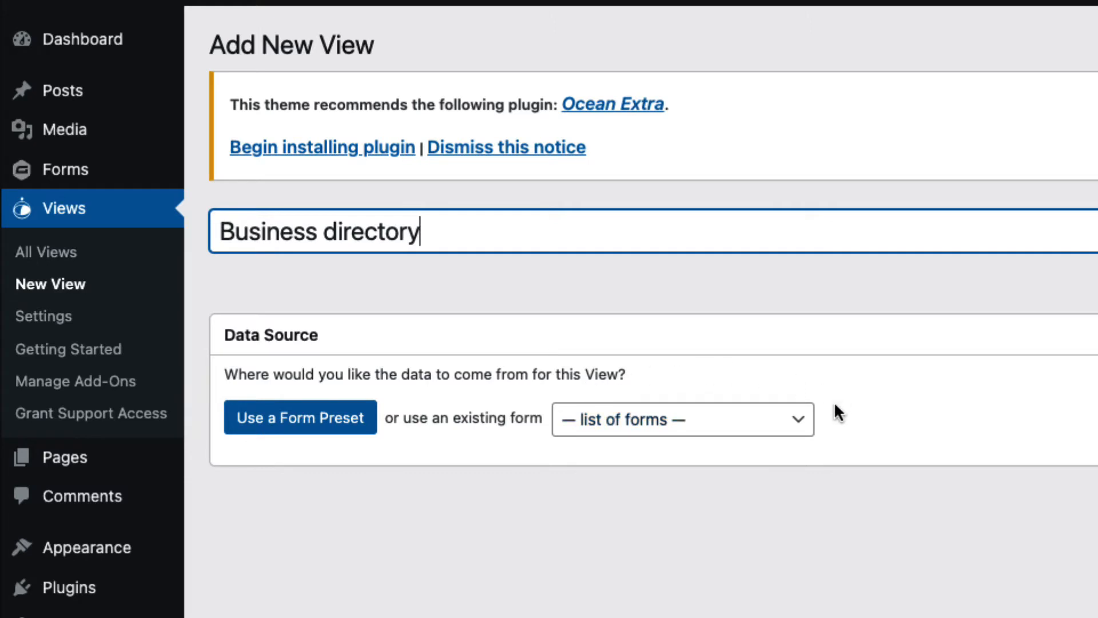
click(809, 428)
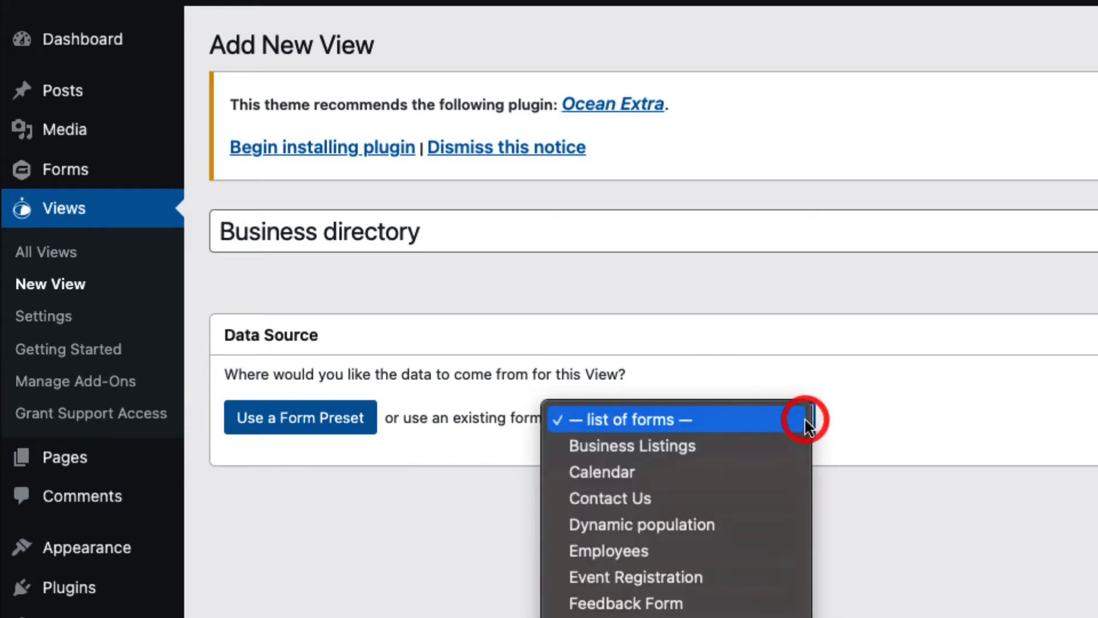
click(809, 428)
click(809, 428)
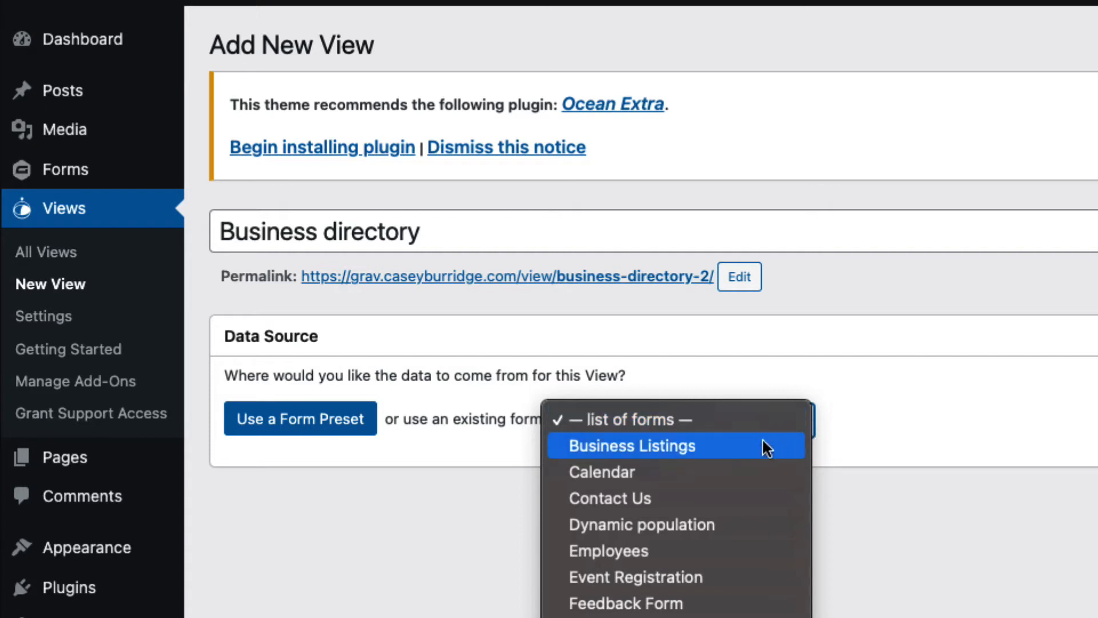
click(719, 451)
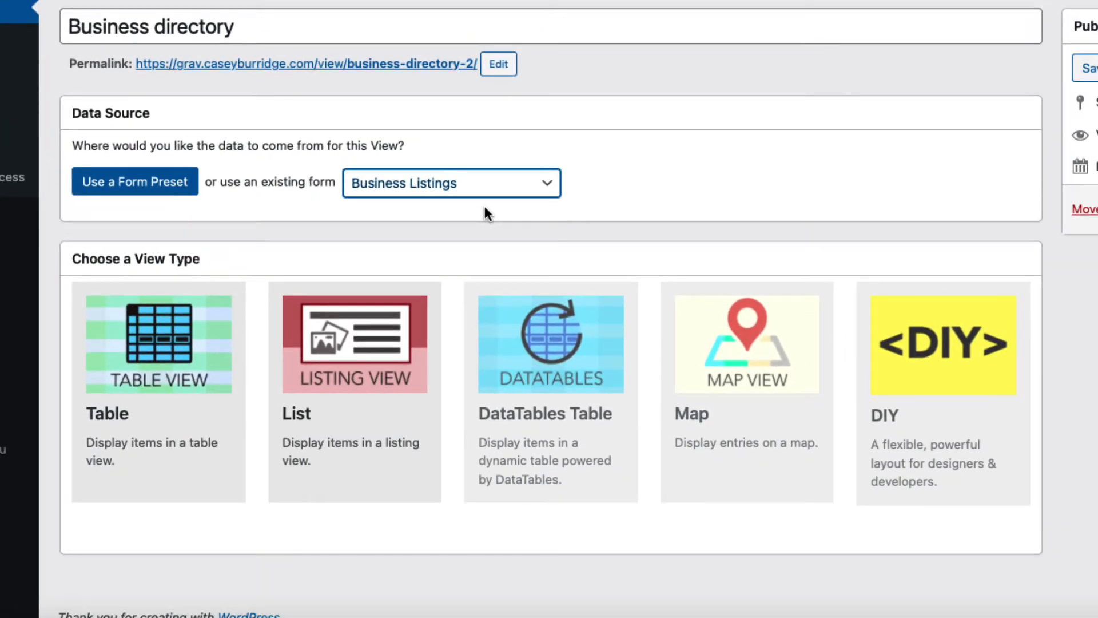
- Choose List as the view type for the Business directory view
scroll(549, 309, down, 1)
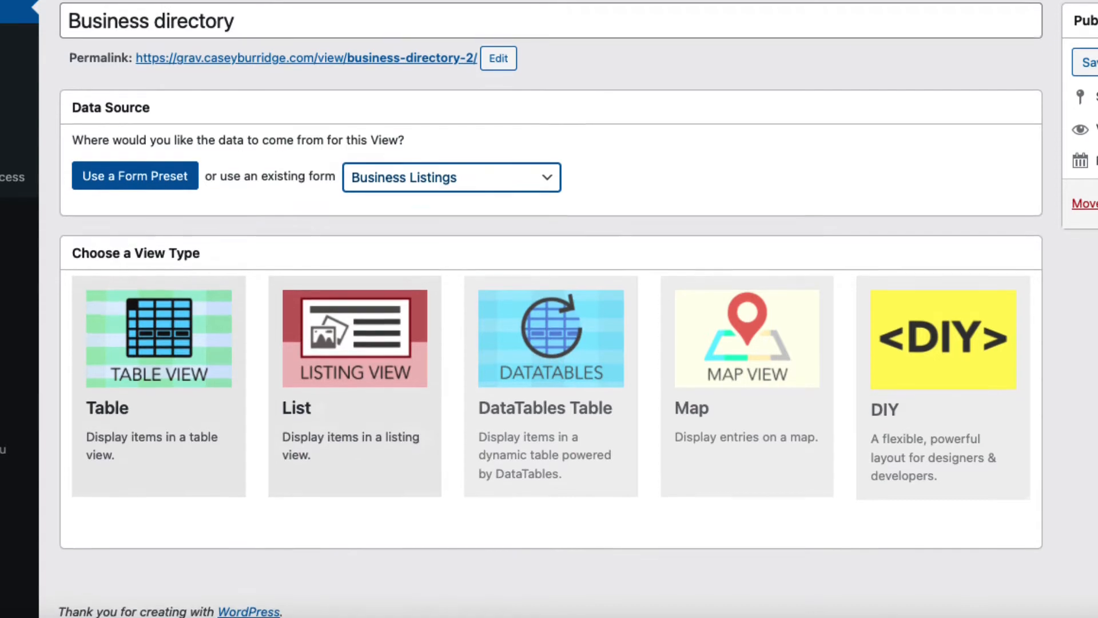
click(860, 133)
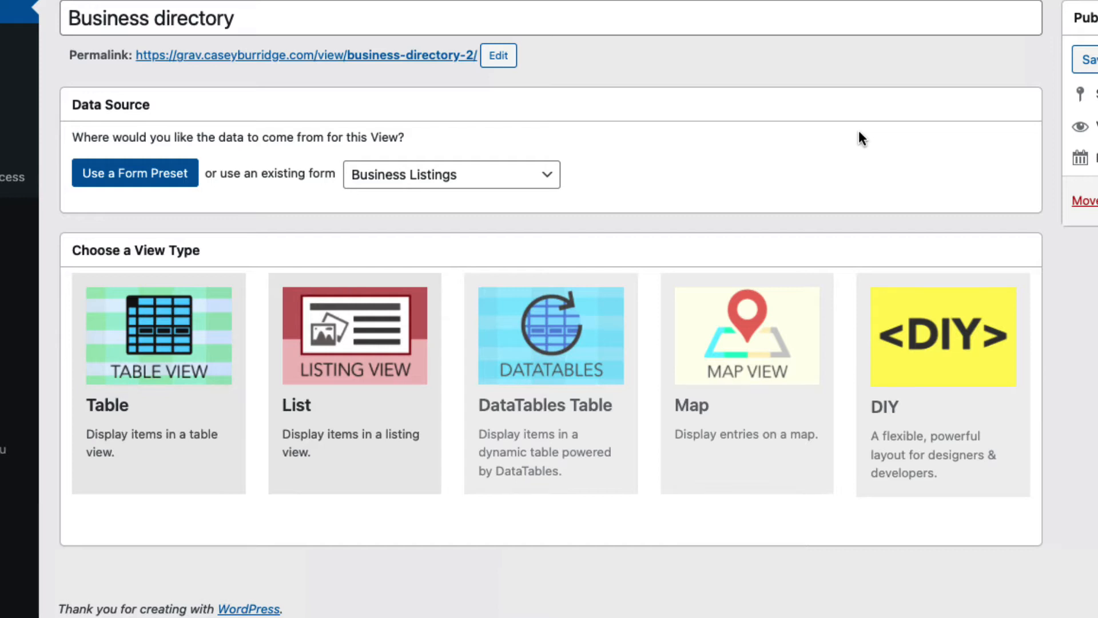
click(350, 358)
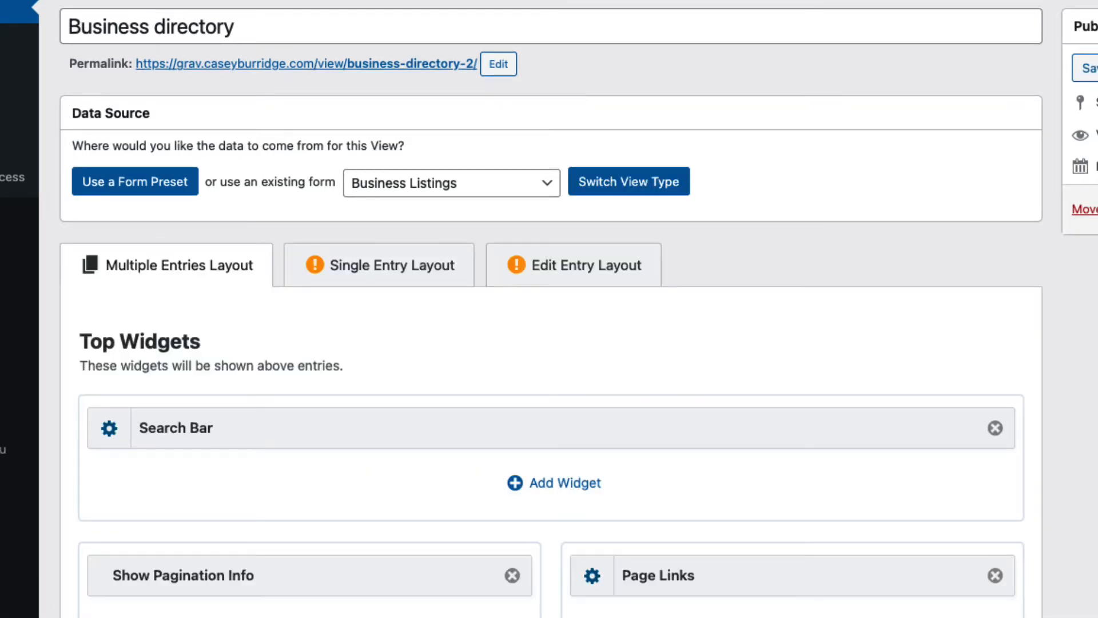
- Examine the Multiple Entries Layout, including its top widgets, entries fields, bottom widgets and the view settings below
scroll(549, 309, down, 3)
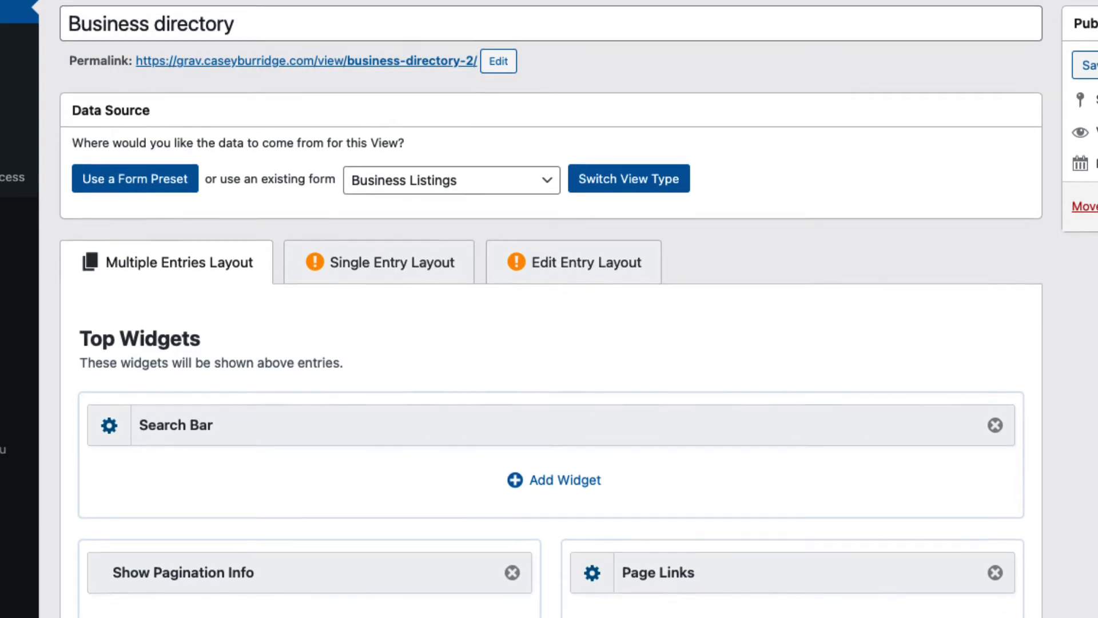
scroll(556, 280, down, 1)
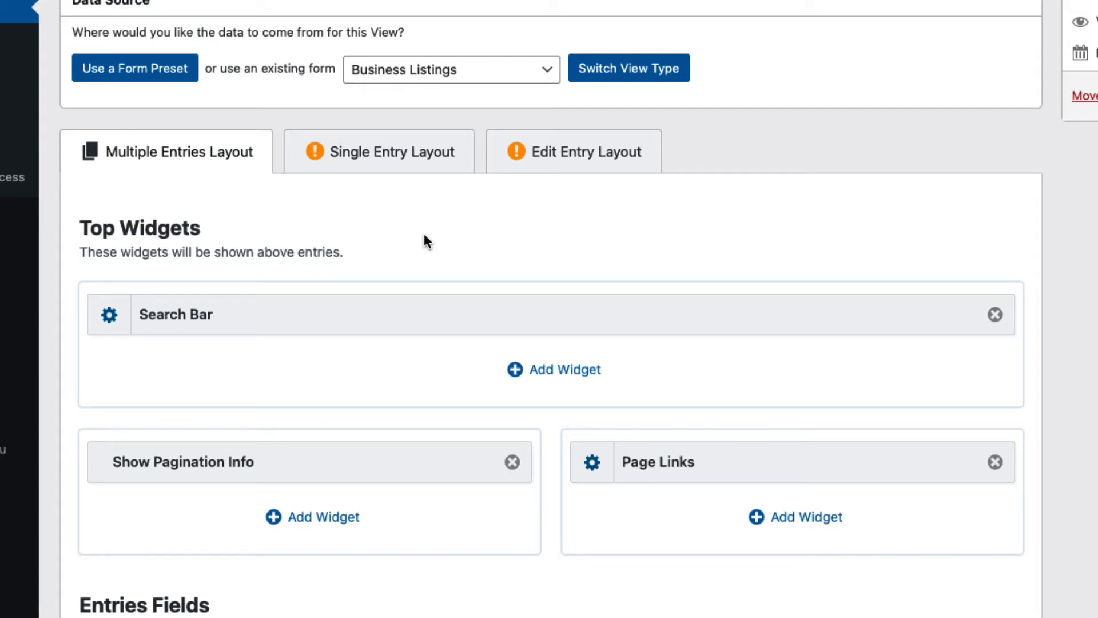
scroll(1083, 151, down, 1)
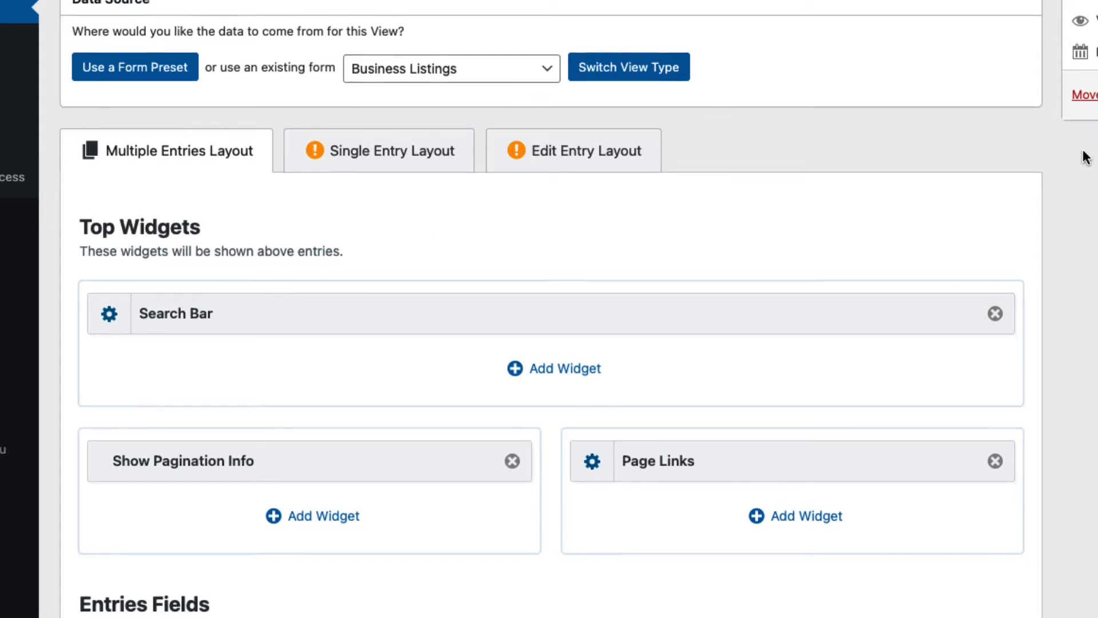
scroll(1085, 157, down, 5)
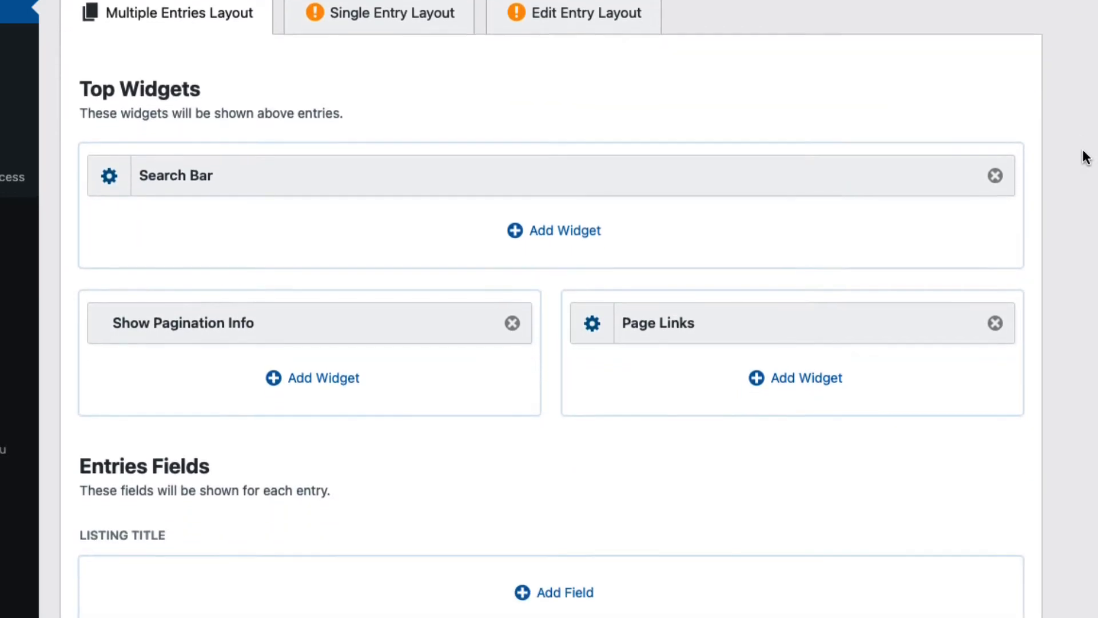
scroll(1085, 156, down, 4)
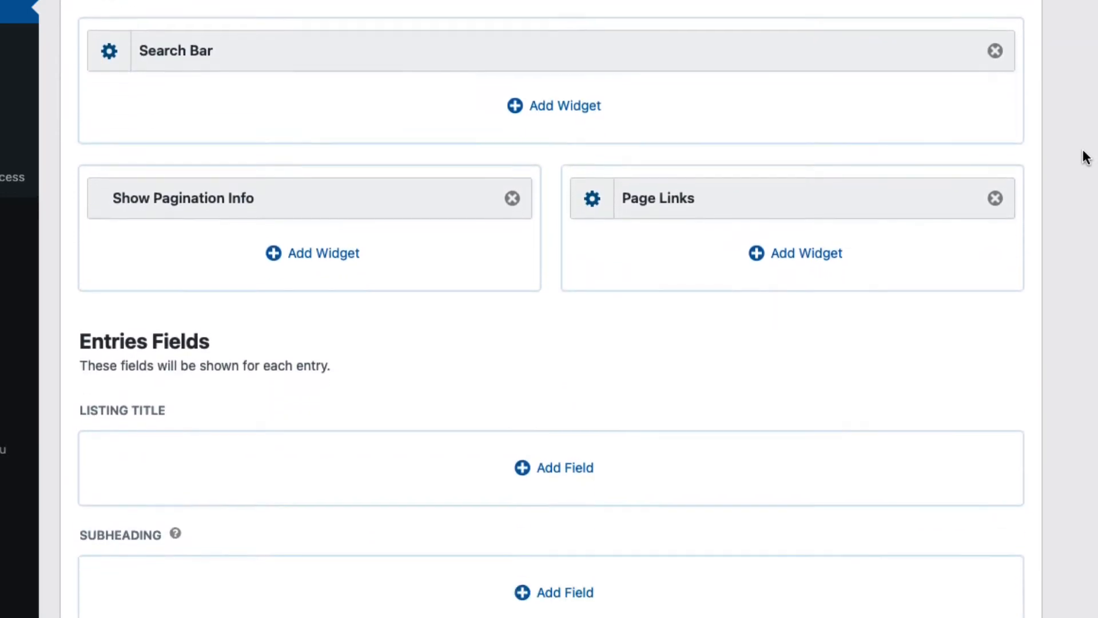
scroll(1085, 156, down, 10)
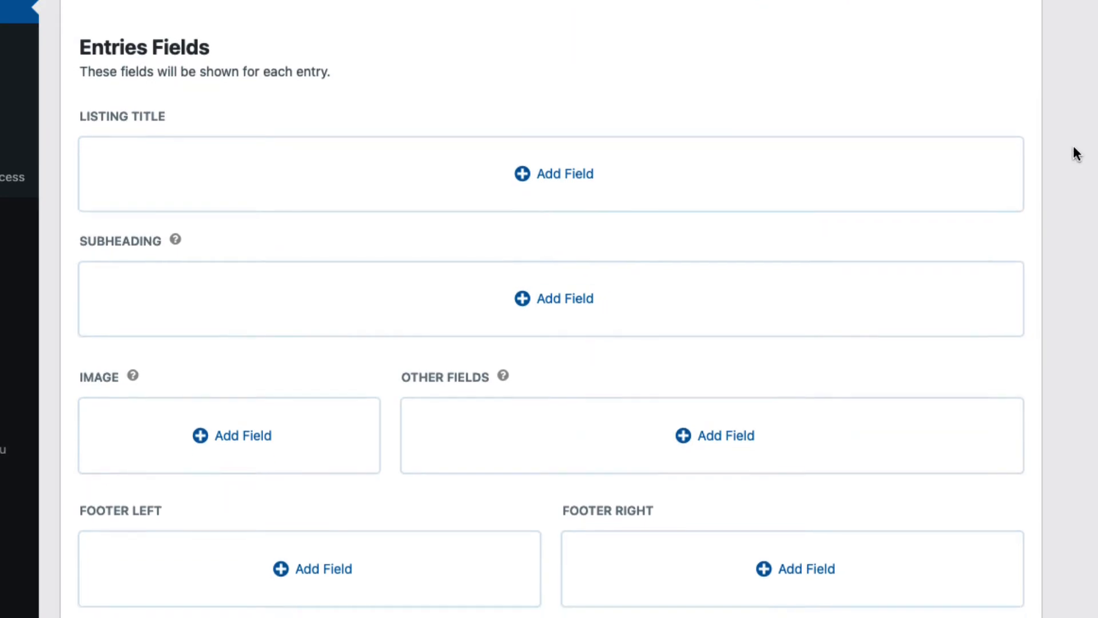
scroll(750, 100, down, 17)
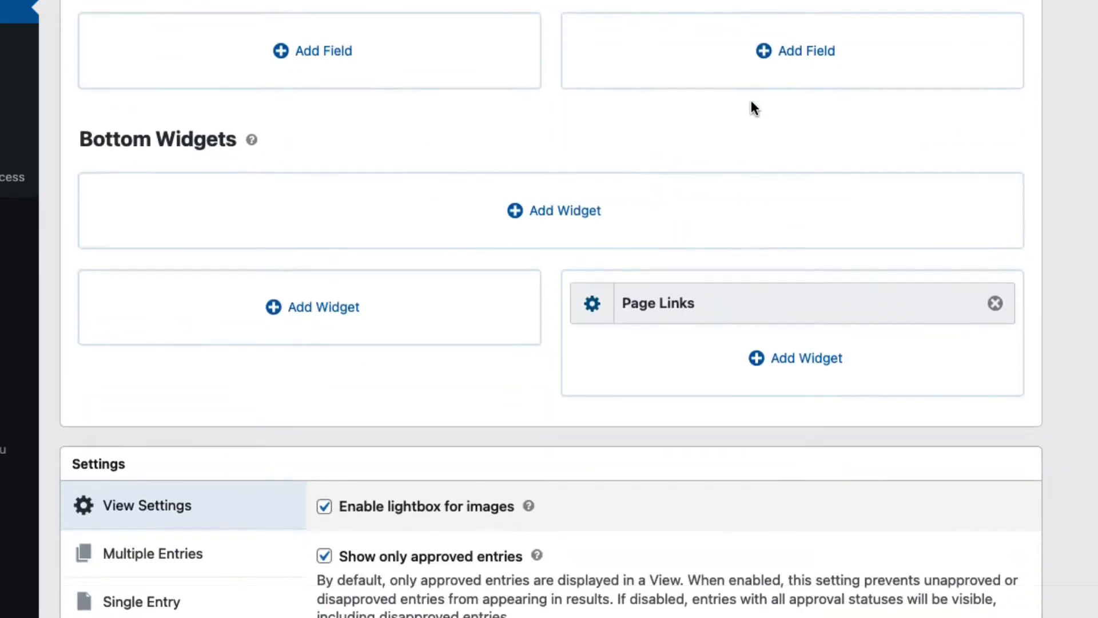
scroll(751, 103, down, 2)
scroll(517, 144, up, 12)
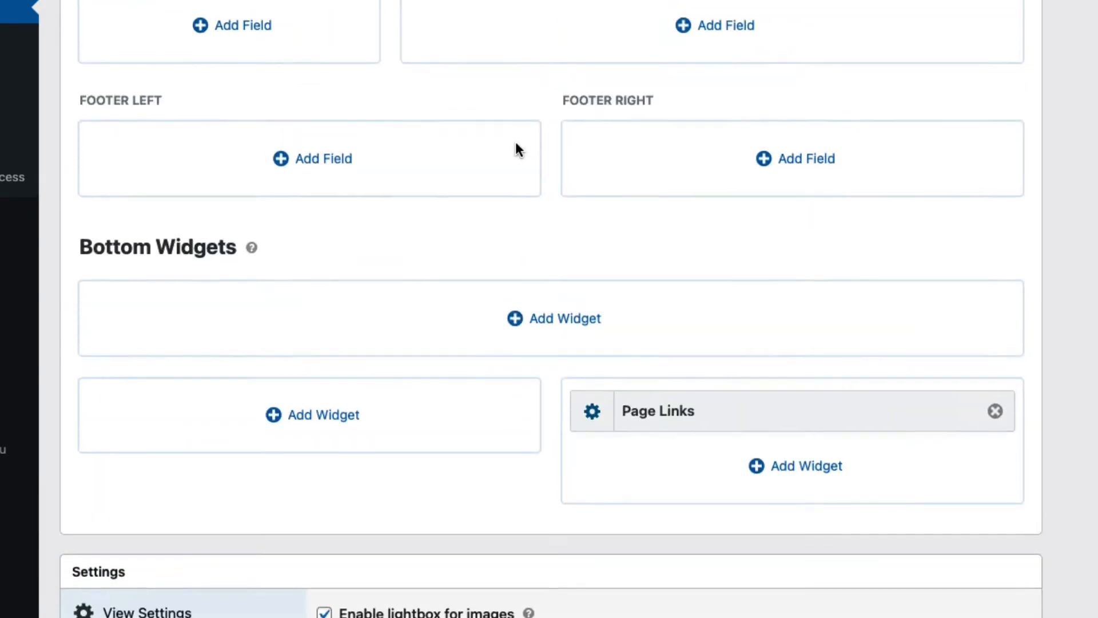
scroll(517, 144, up, 16)
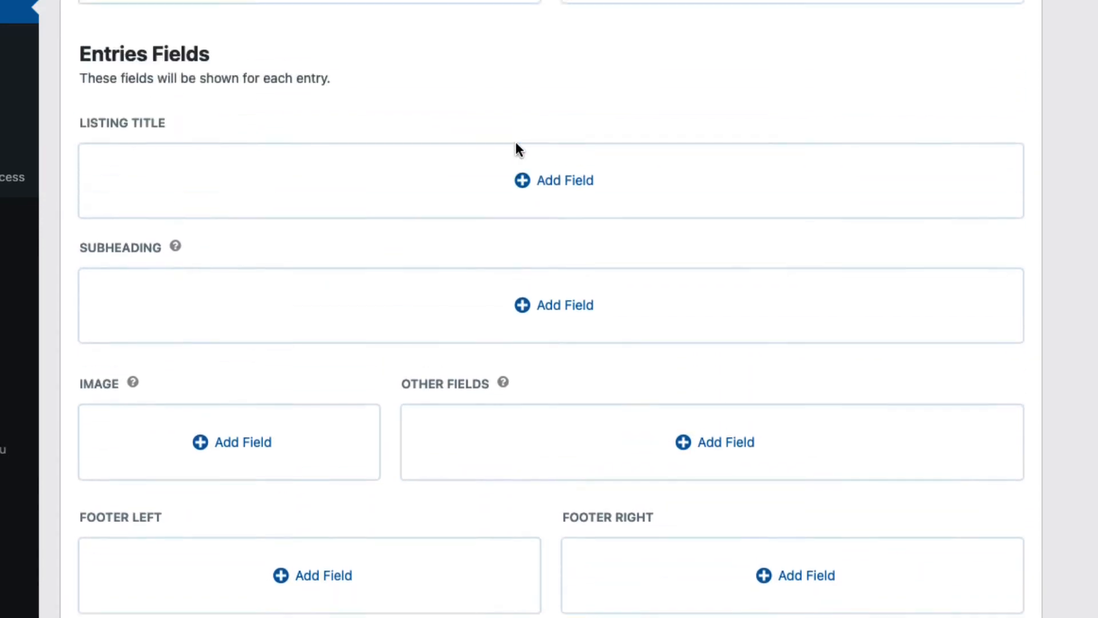
scroll(516, 144, down, 1)
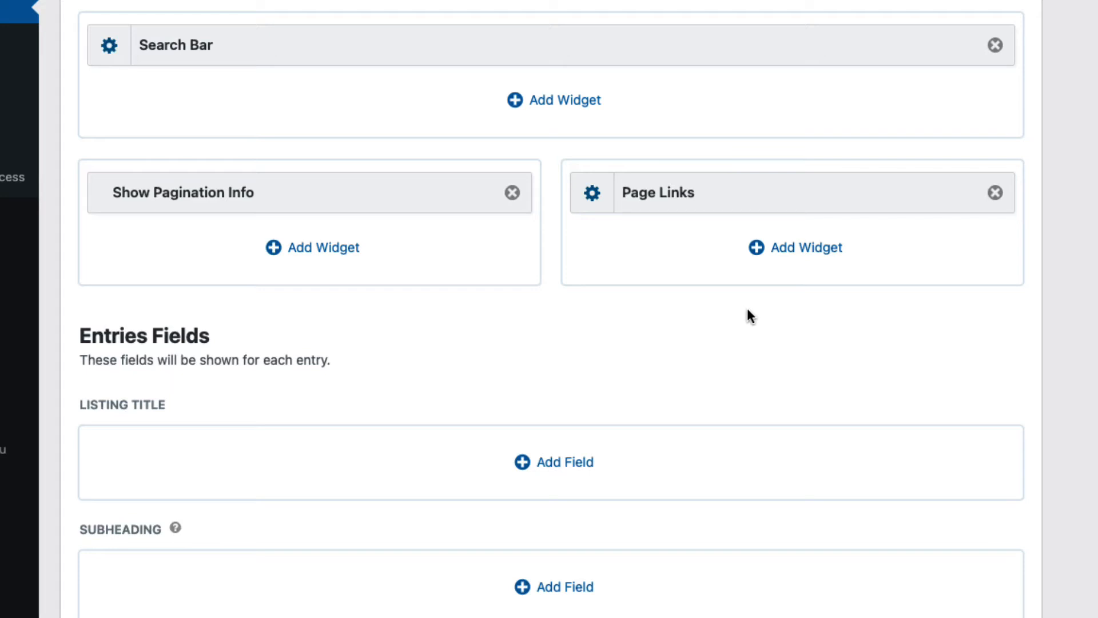
scroll(747, 309, down, 6)
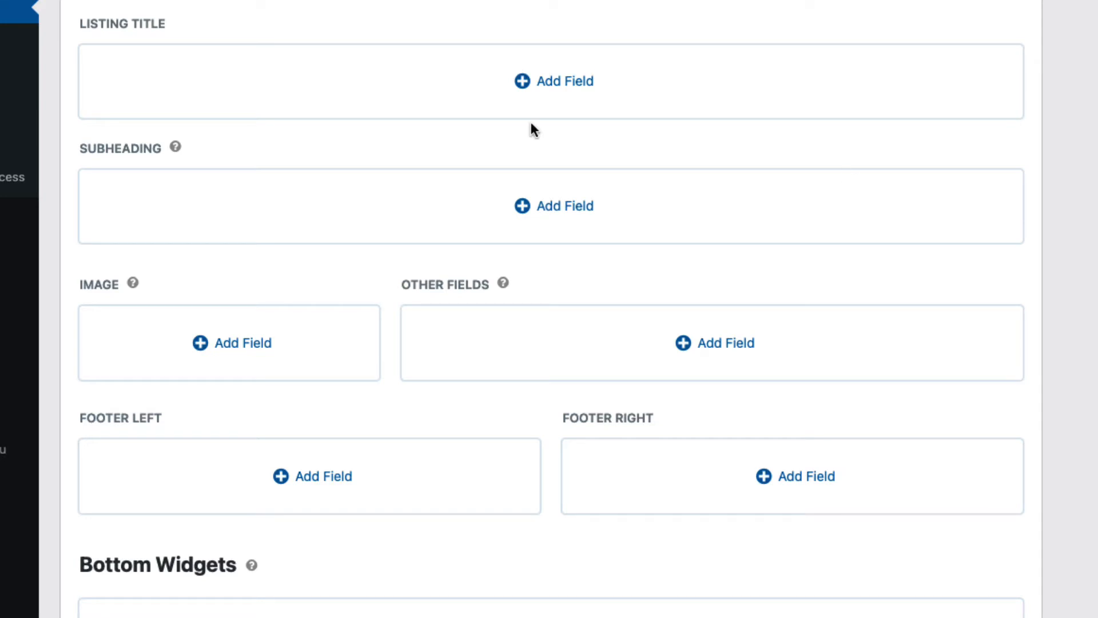
- Add the Business Name field to the Listing Title area of the multiple entries layout
click(576, 92)
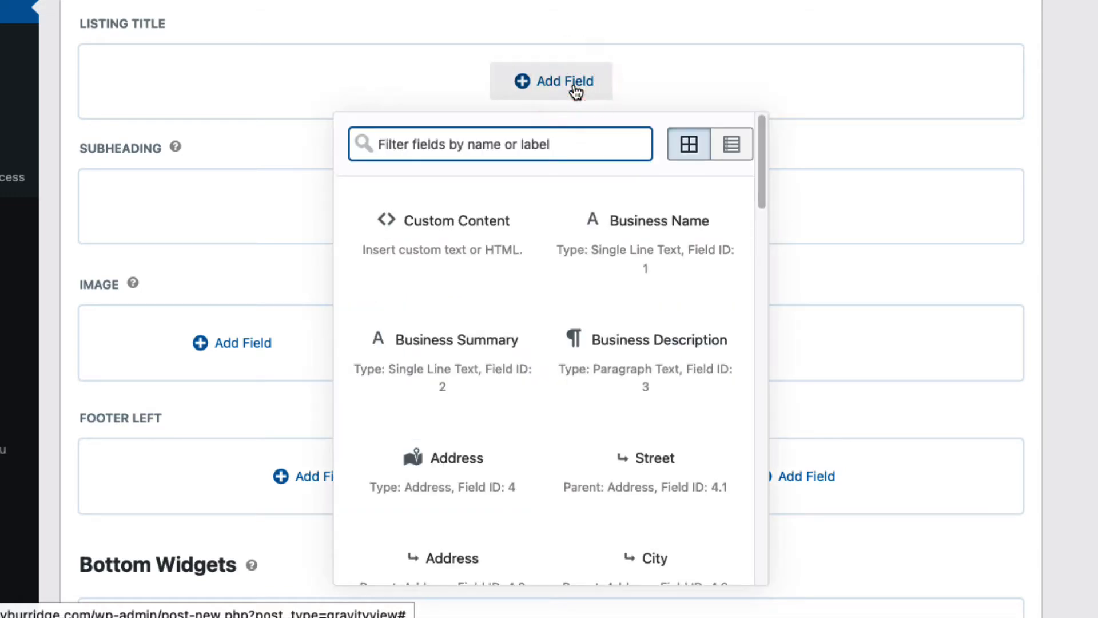
click(695, 247)
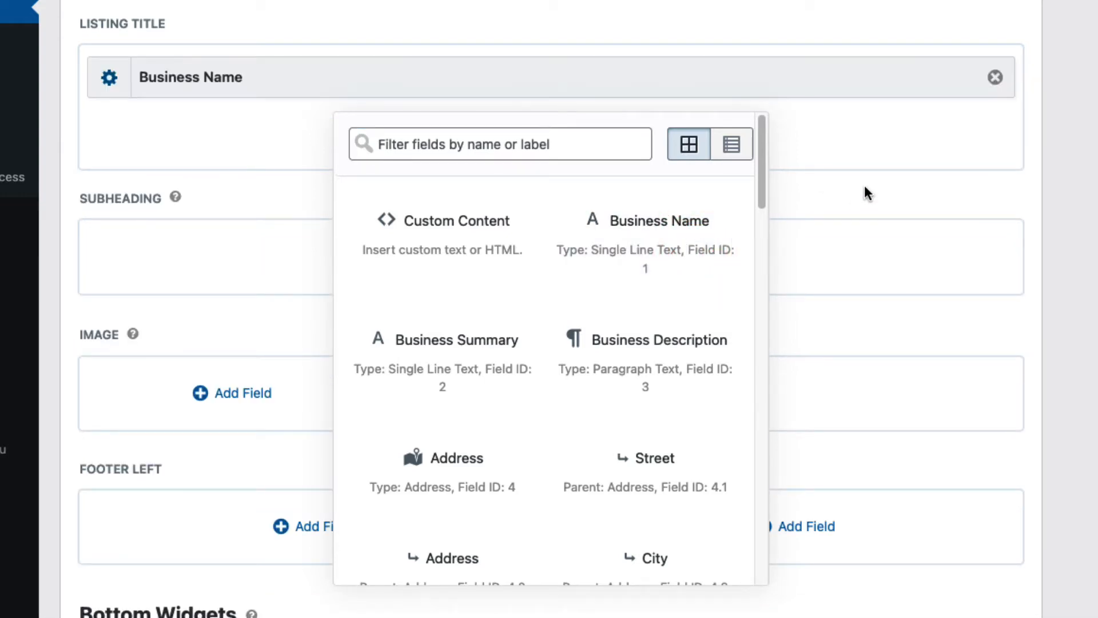
click(865, 186)
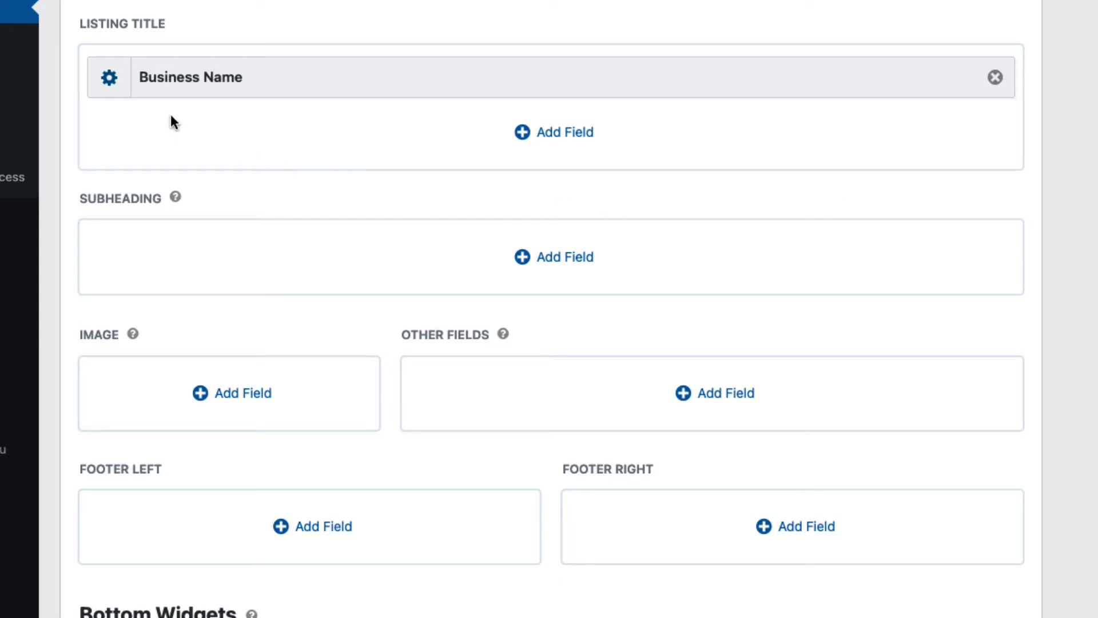
- Examine the Business Name field's settings, including the custom label option offered by Show Label, and close them without changes
click(109, 79)
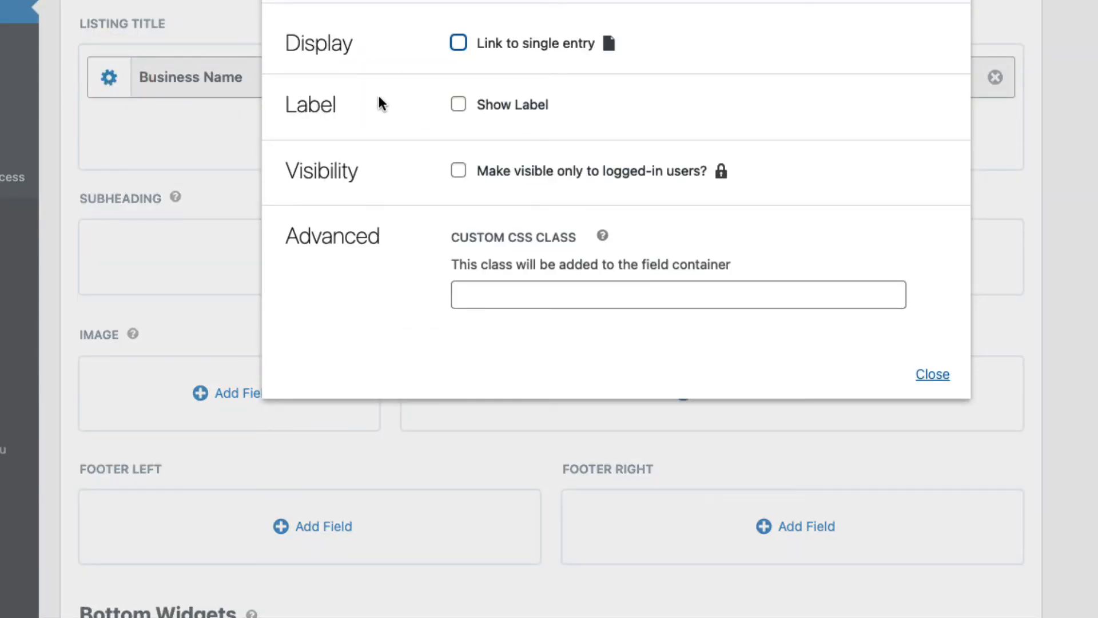
click(459, 105)
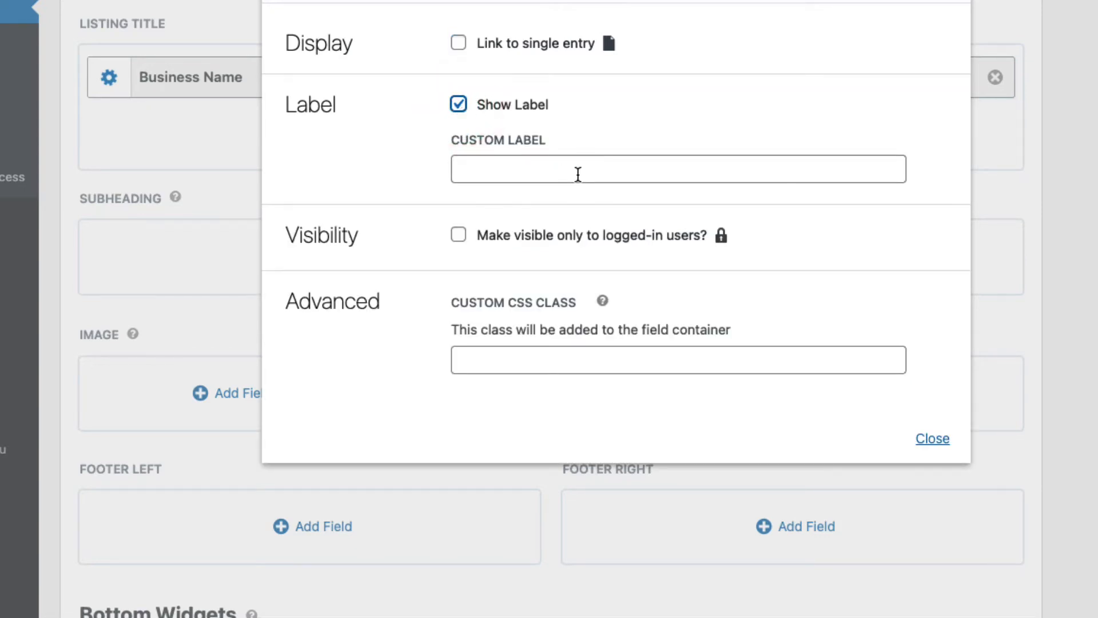
click(459, 105)
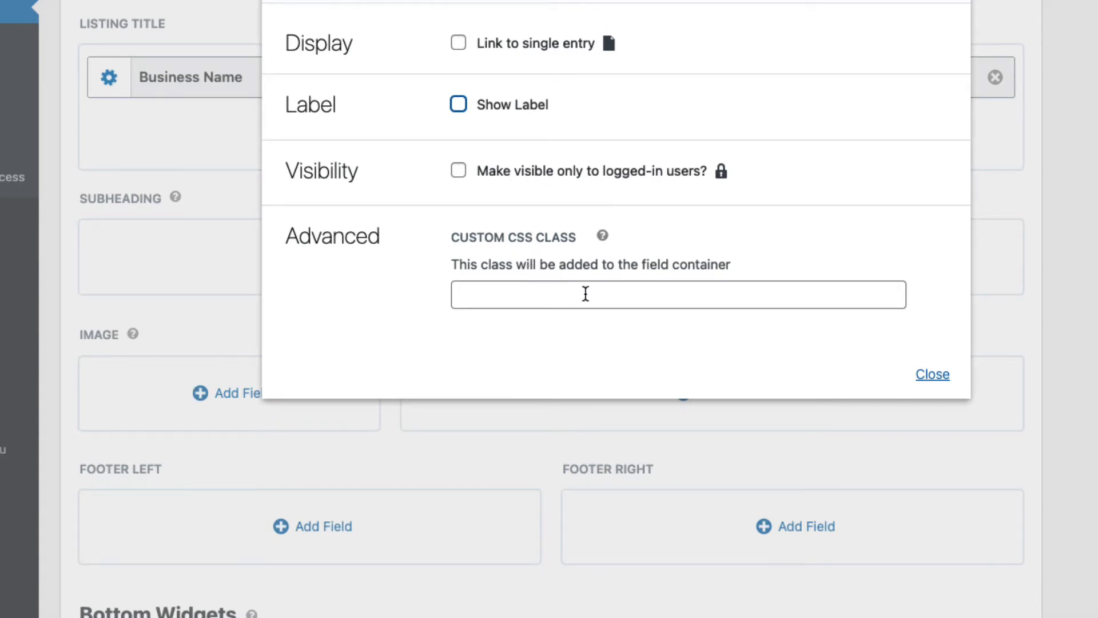
key(Escape)
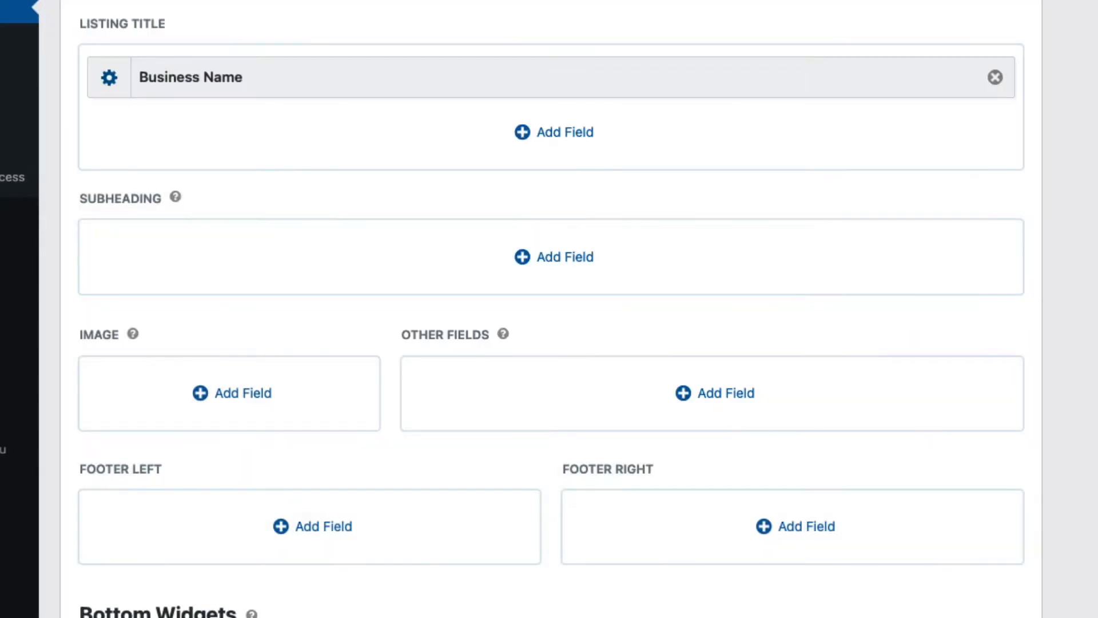
- Add the Business Summary field to the Subheading area of the multiple entries layout
click(569, 260)
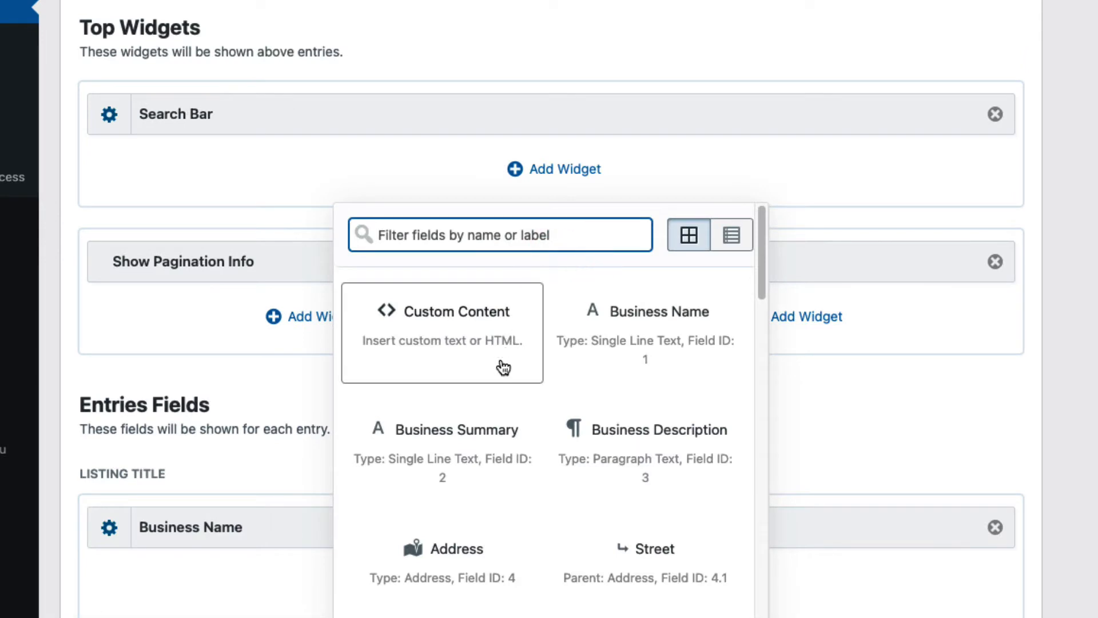
click(483, 445)
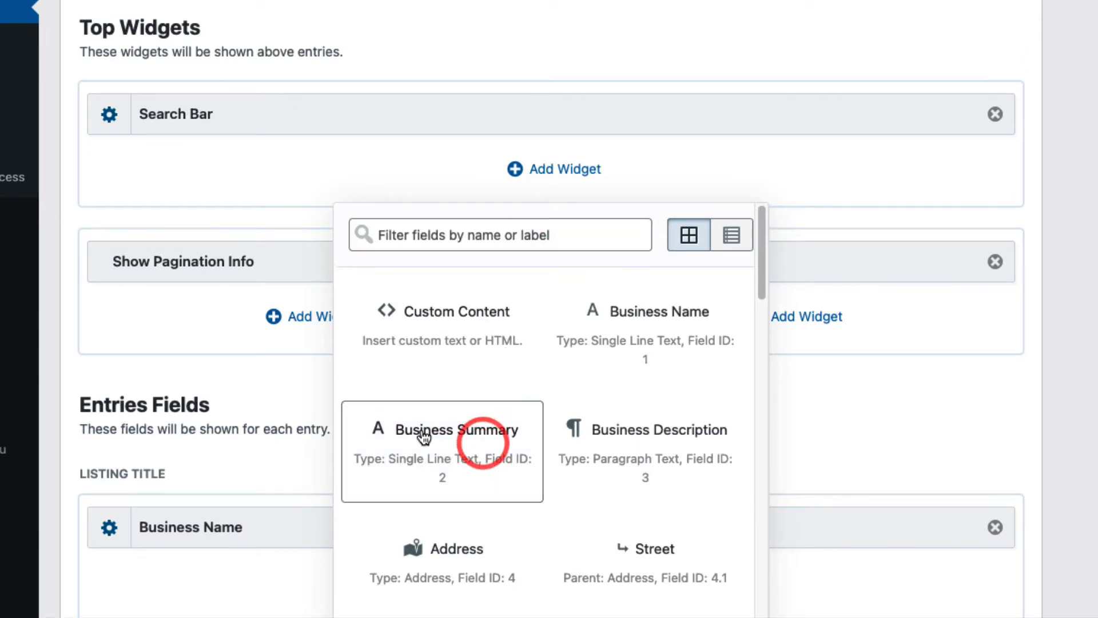
scroll(278, 393, down, 7)
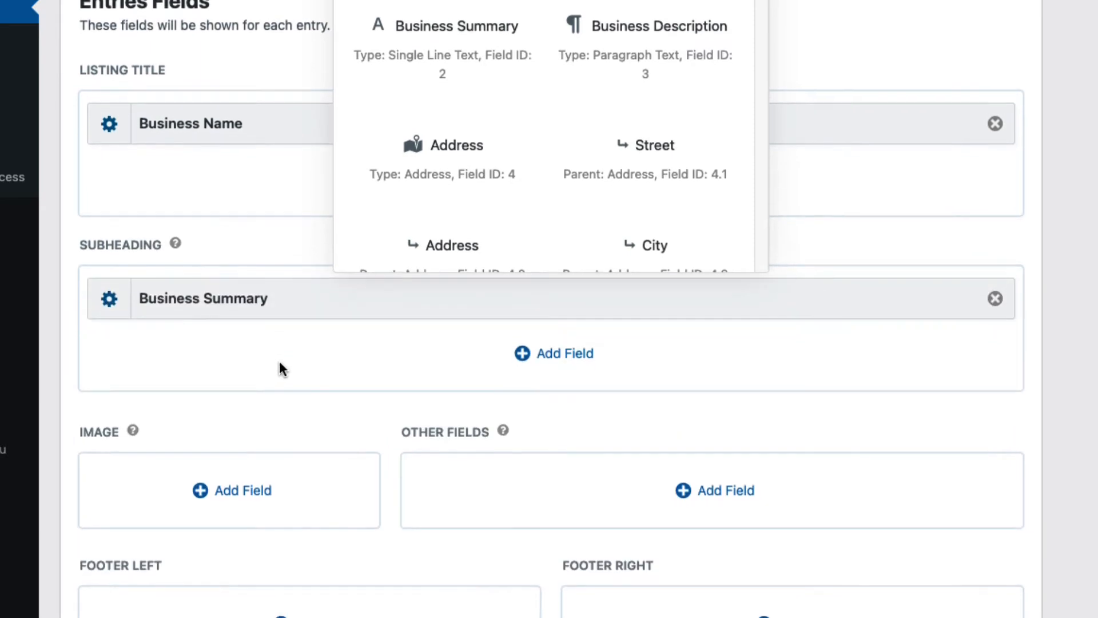
click(330, 397)
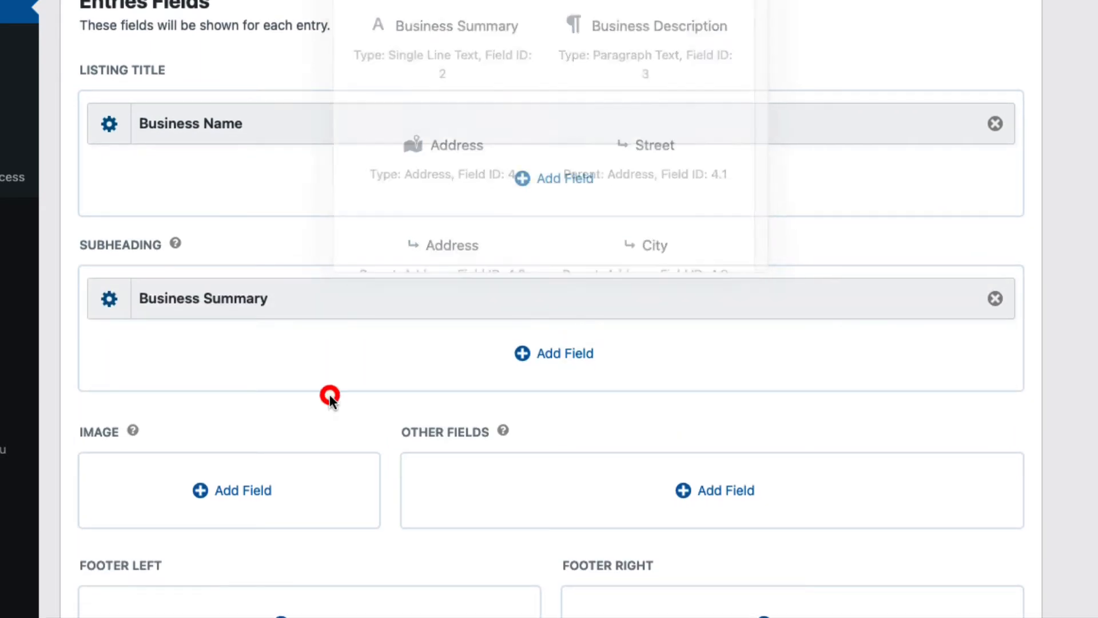
- Add the Featured Image field to the Image area of the multiple entries layout
scroll(632, 294, down, 3)
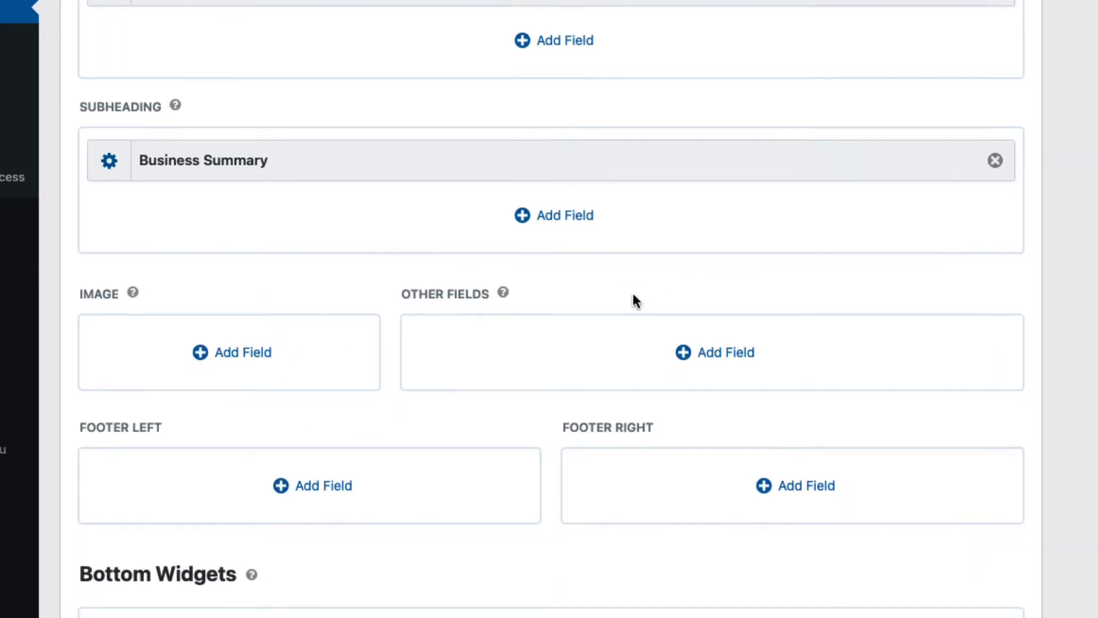
scroll(632, 293, down, 3)
scroll(633, 293, down, 1)
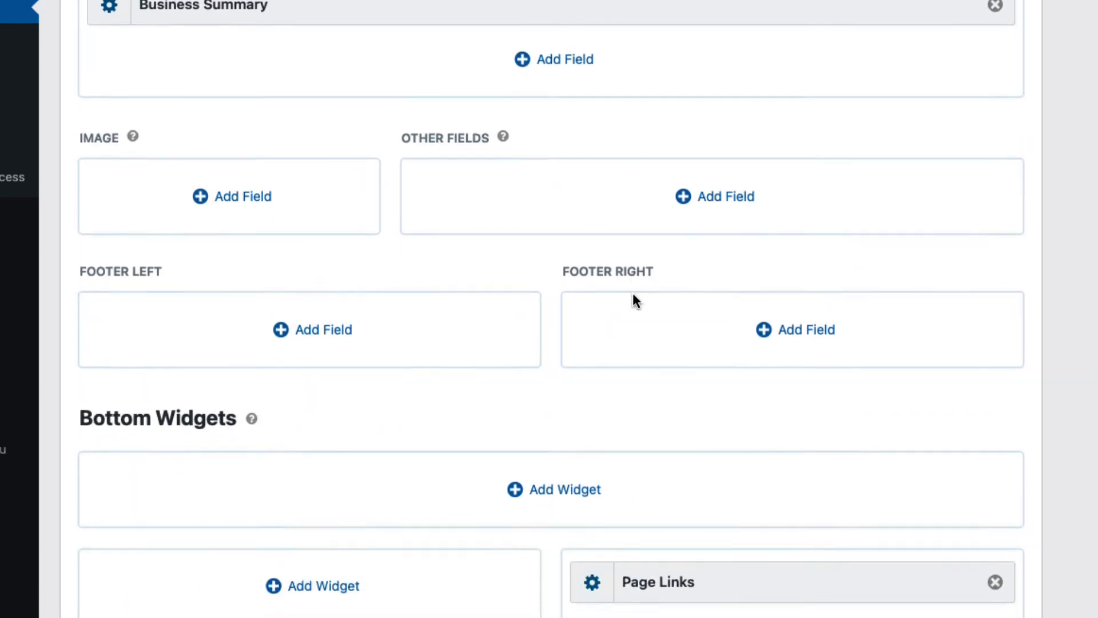
click(253, 206)
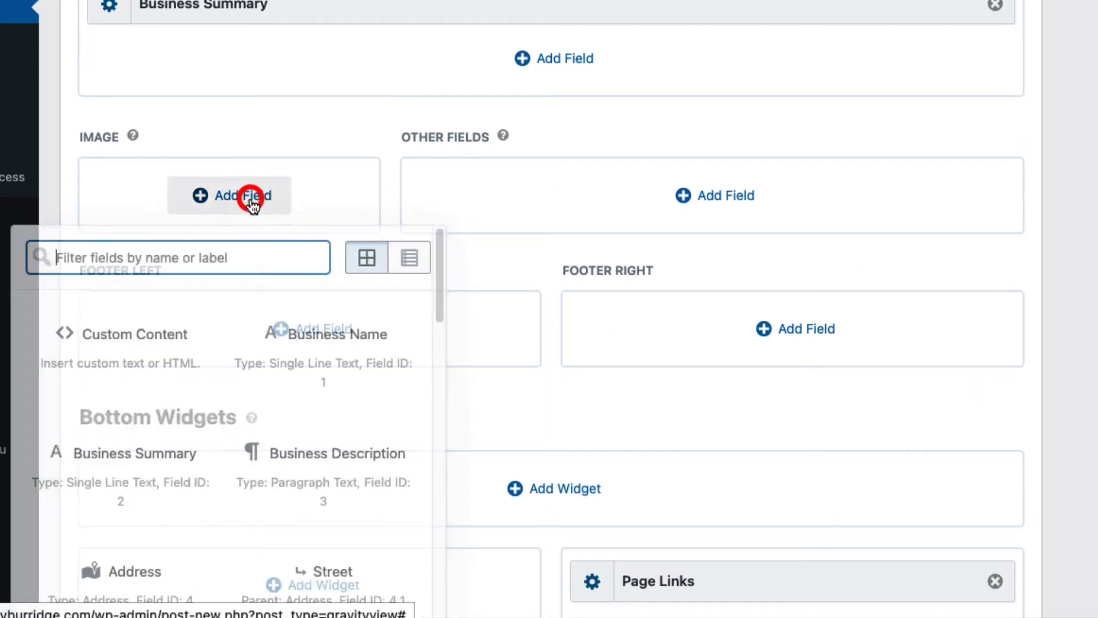
scroll(303, 370, down, 6)
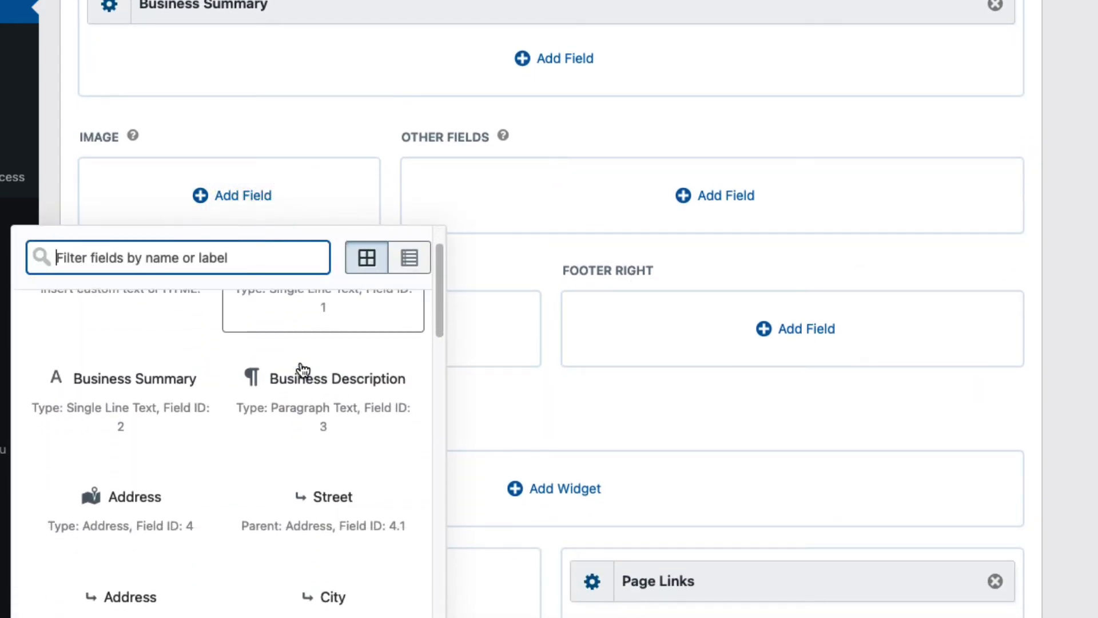
scroll(303, 369, down, 2)
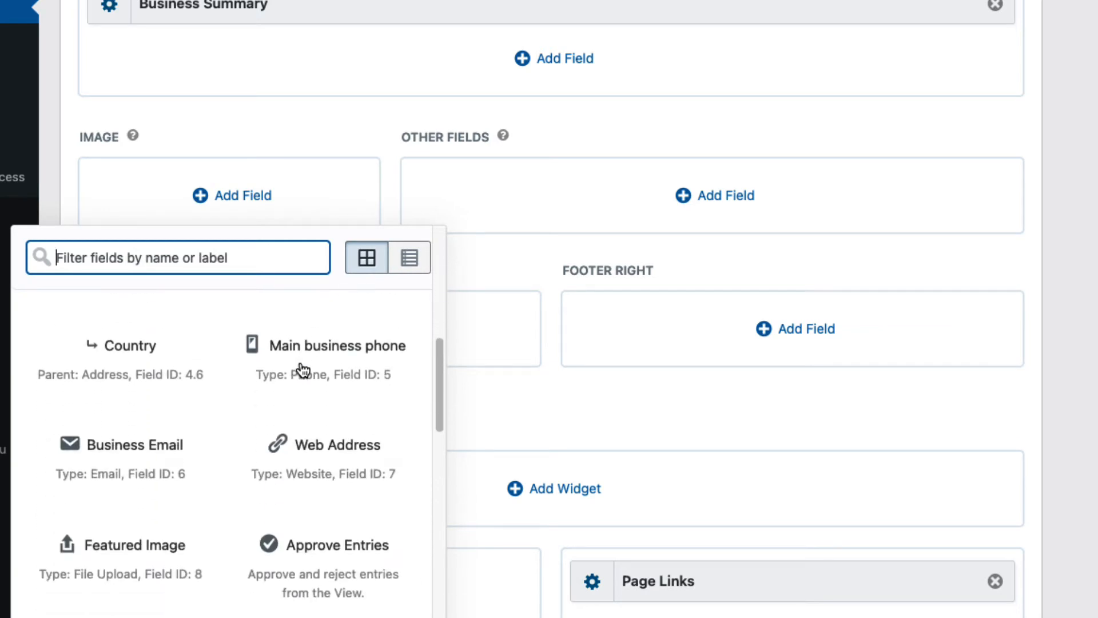
scroll(304, 370, down, 3)
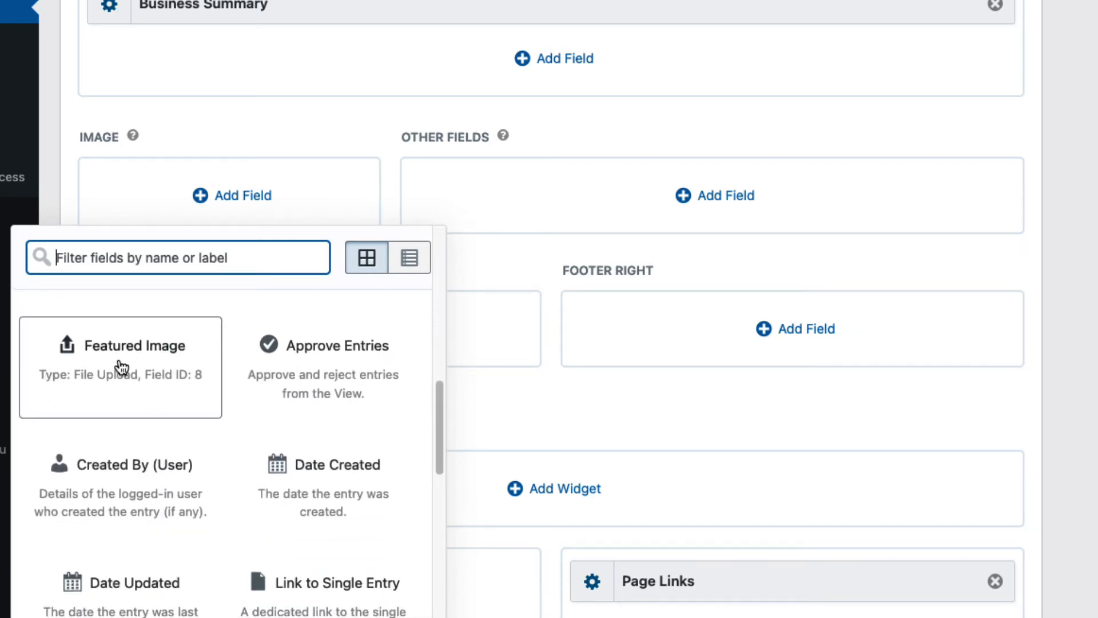
click(127, 366)
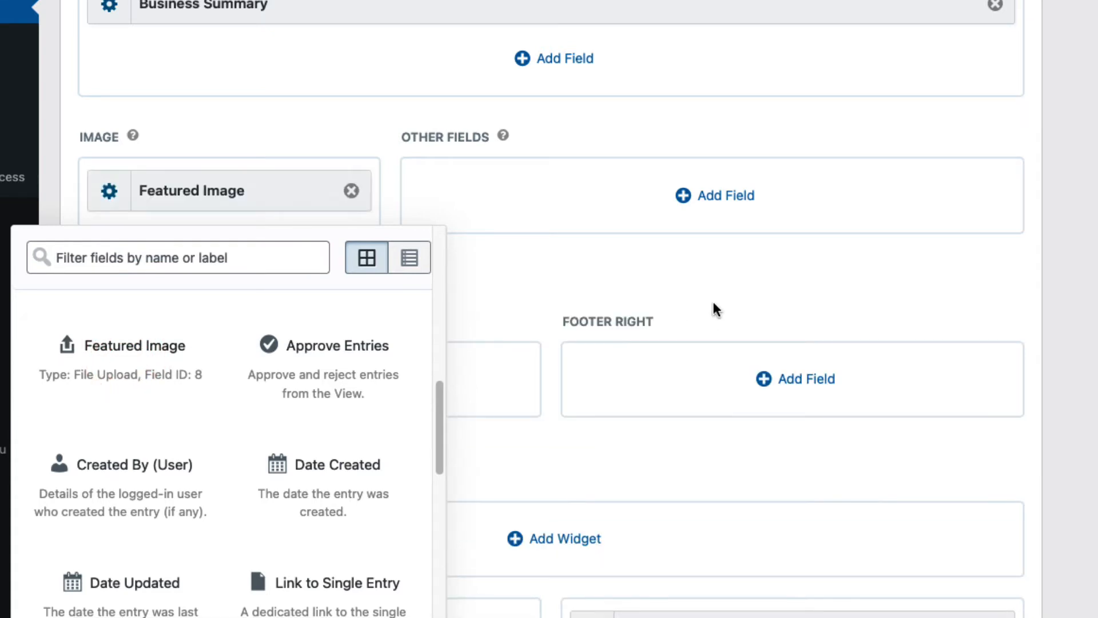
click(714, 299)
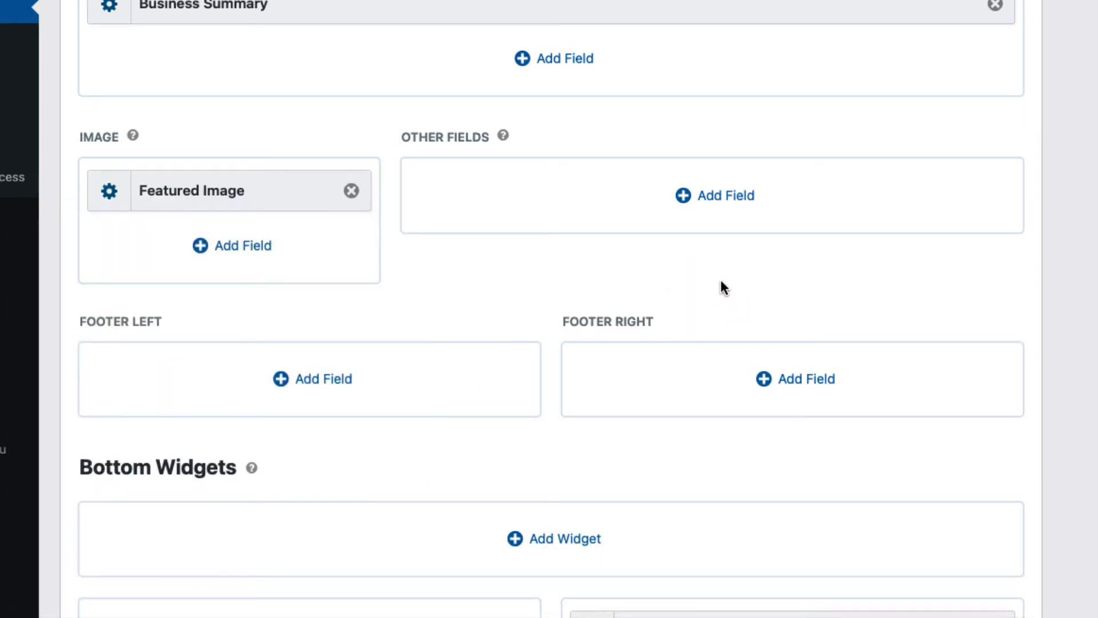
- Add the Business Description field to the Other Fields area of the multiple entries layout
click(726, 200)
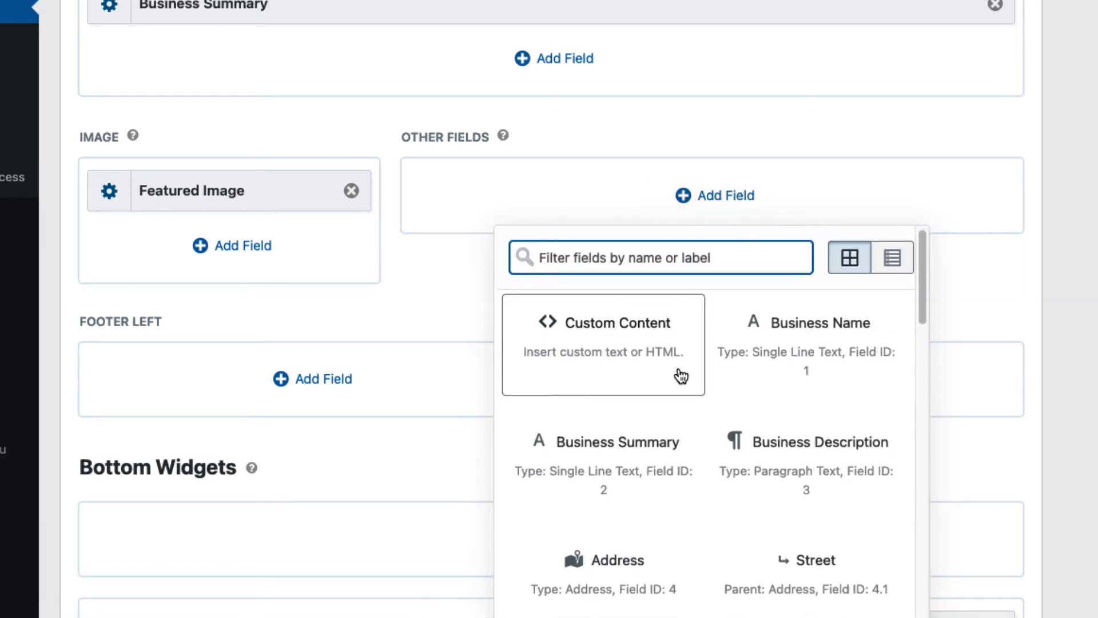
scroll(800, 446, down, 1)
click(841, 465)
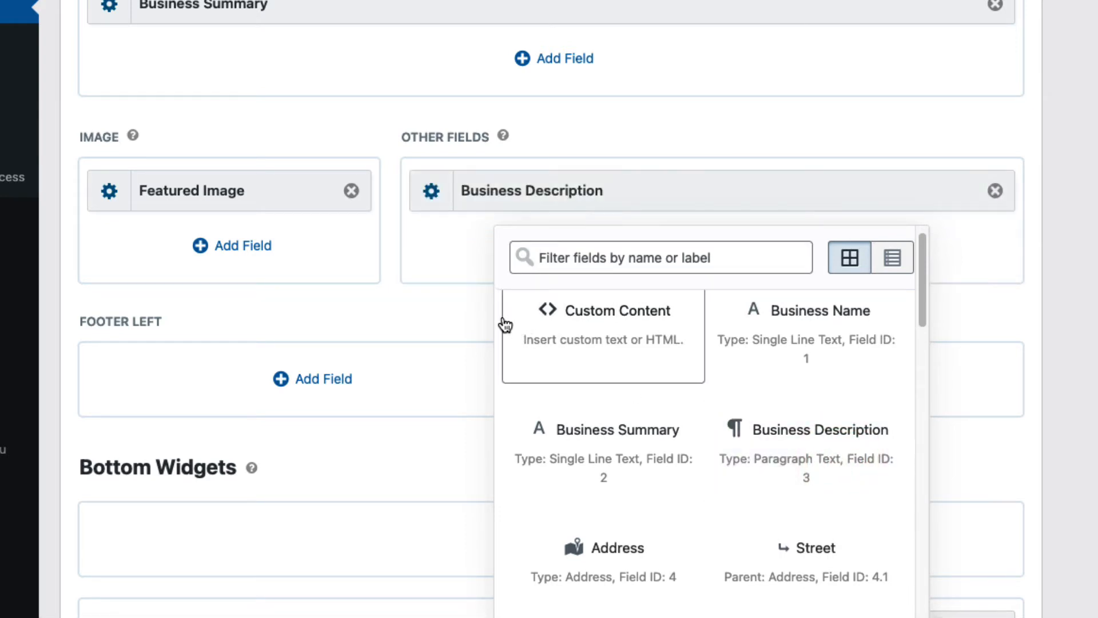
click(466, 298)
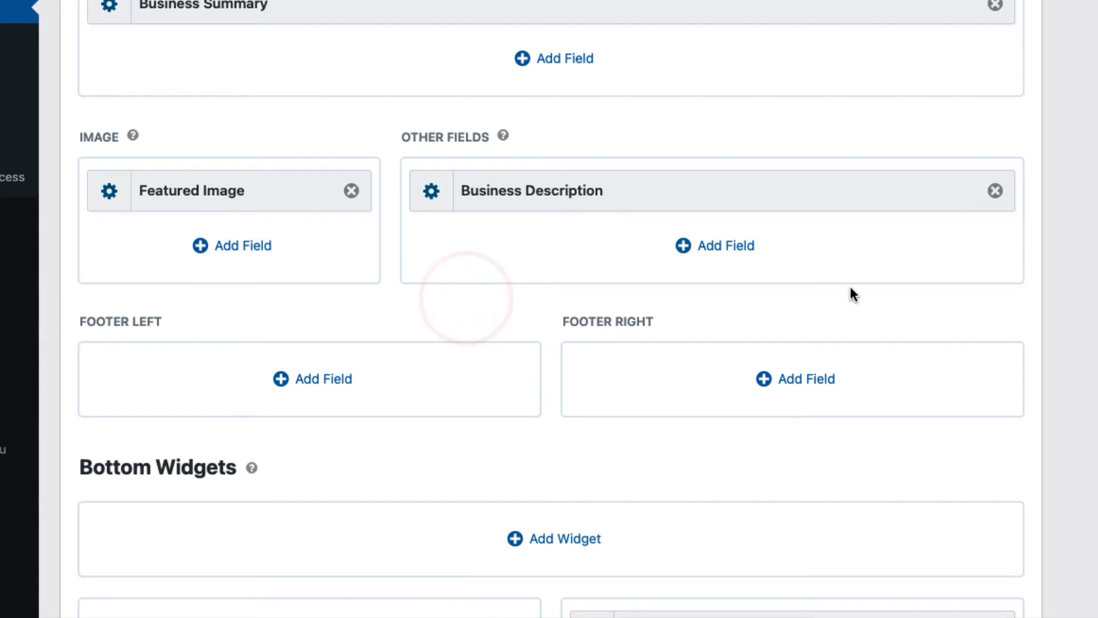
- Add the Address sub-field (Field ID 4.2) and the City field to the Footer Left area
scroll(850, 289, down, 2)
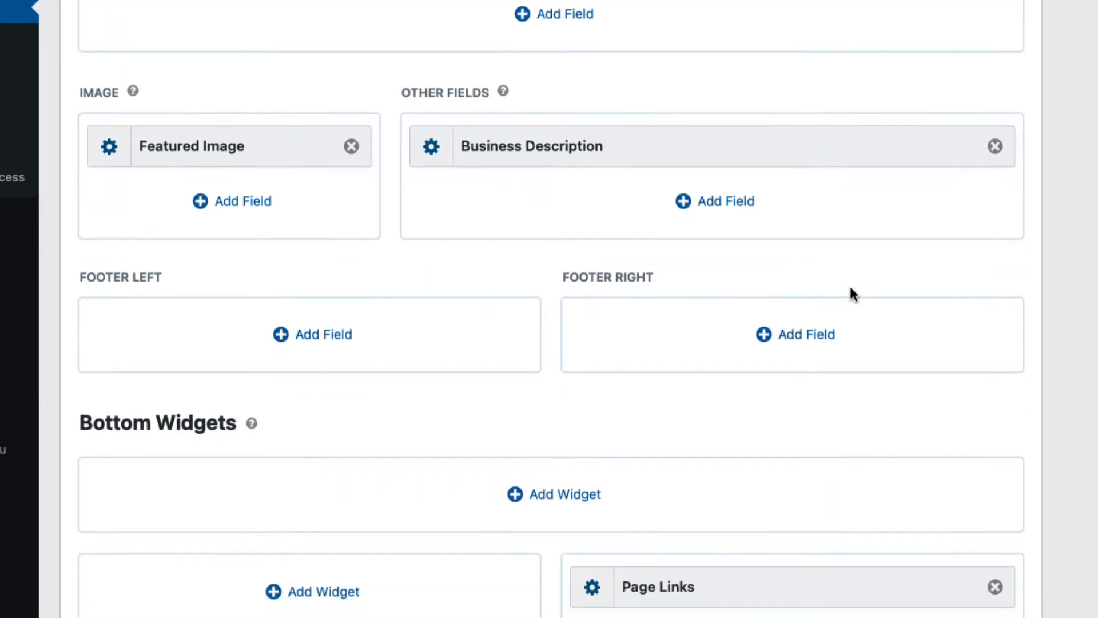
scroll(851, 289, down, 2)
scroll(850, 293, down, 1)
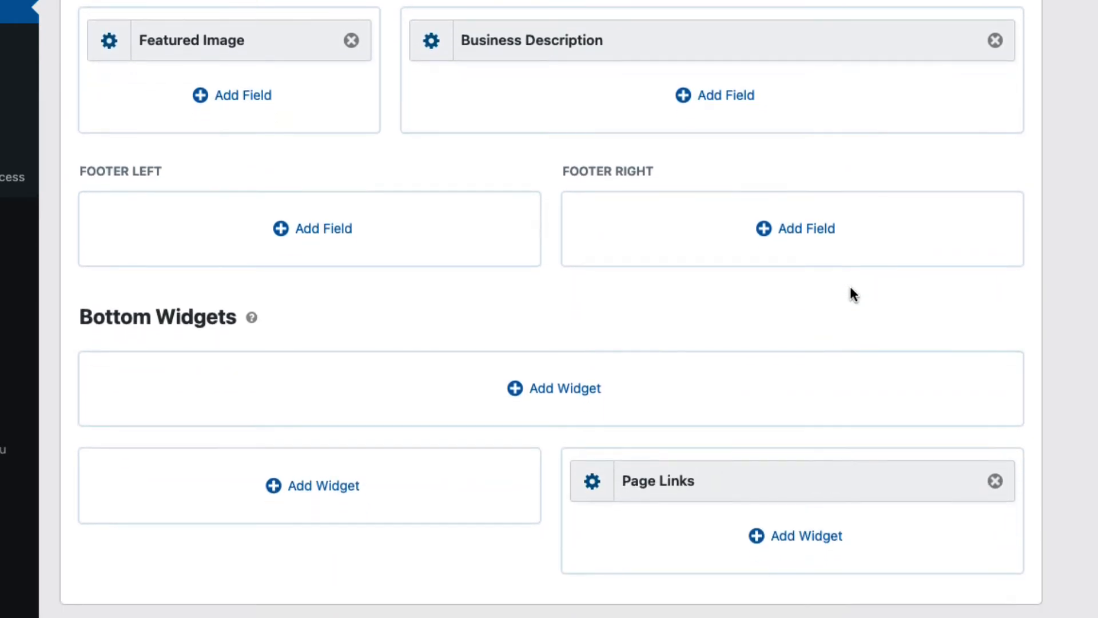
click(351, 240)
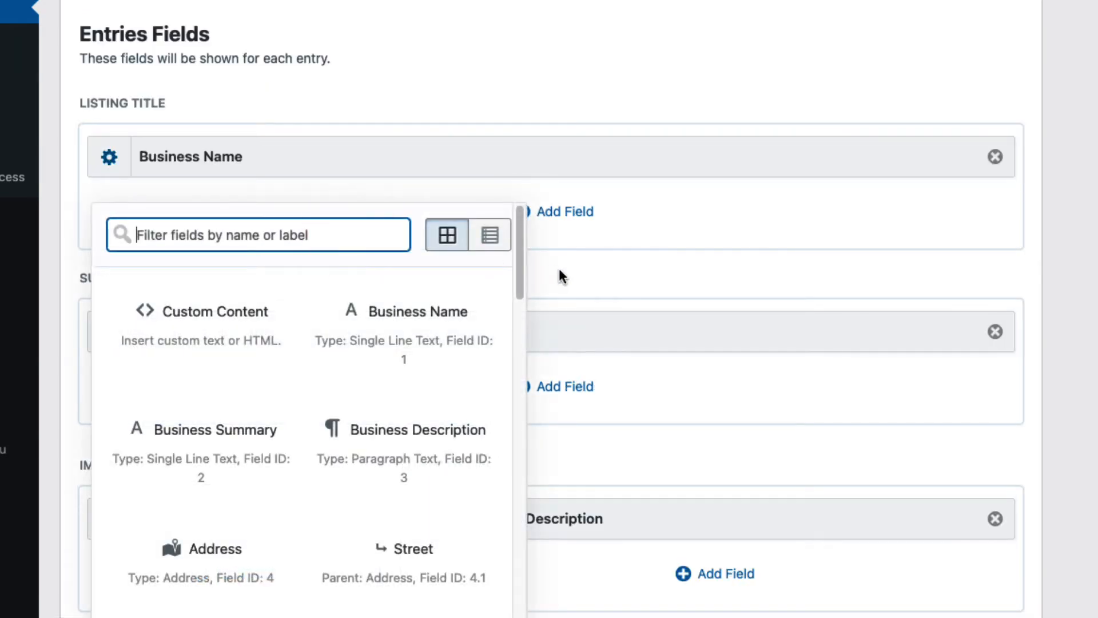
scroll(560, 278, down, 2)
scroll(559, 277, down, 1)
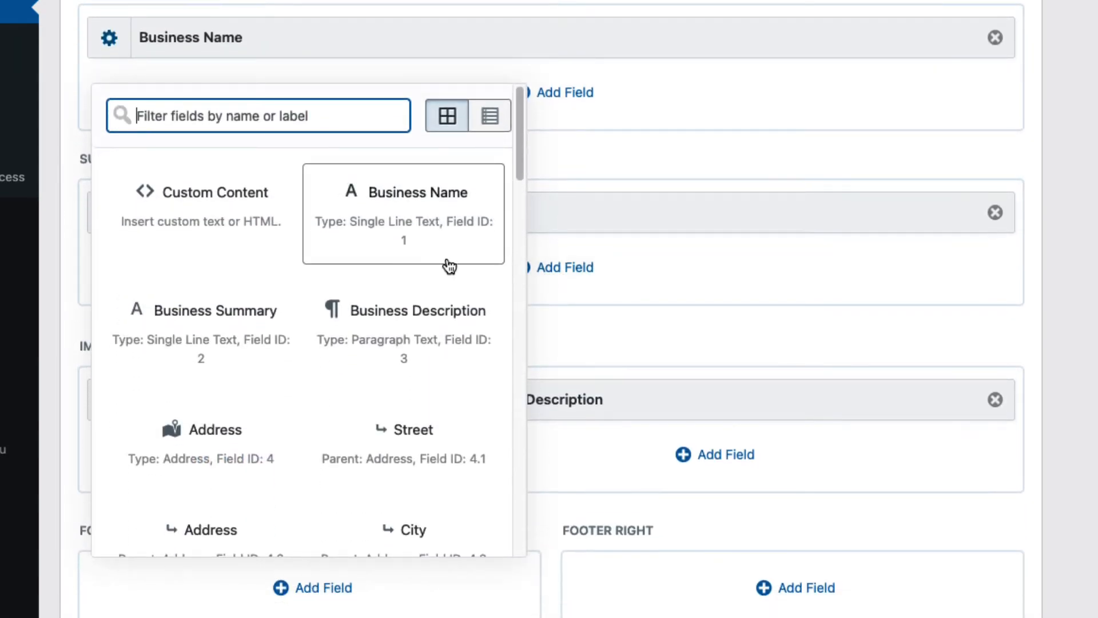
scroll(449, 266, down, 2)
scroll(449, 266, down, 5)
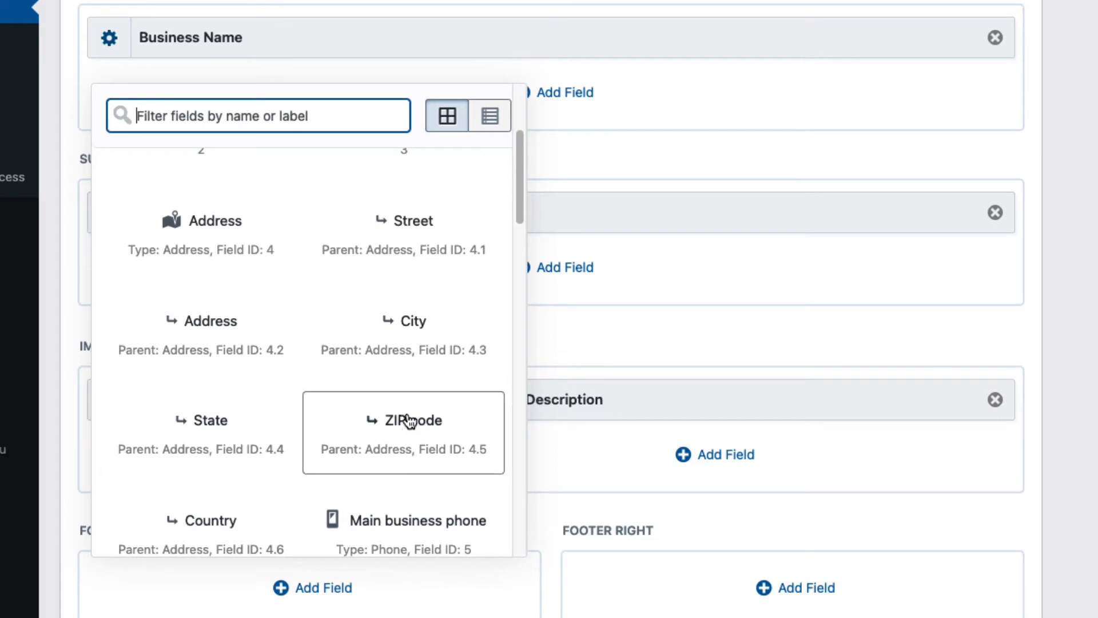
click(233, 342)
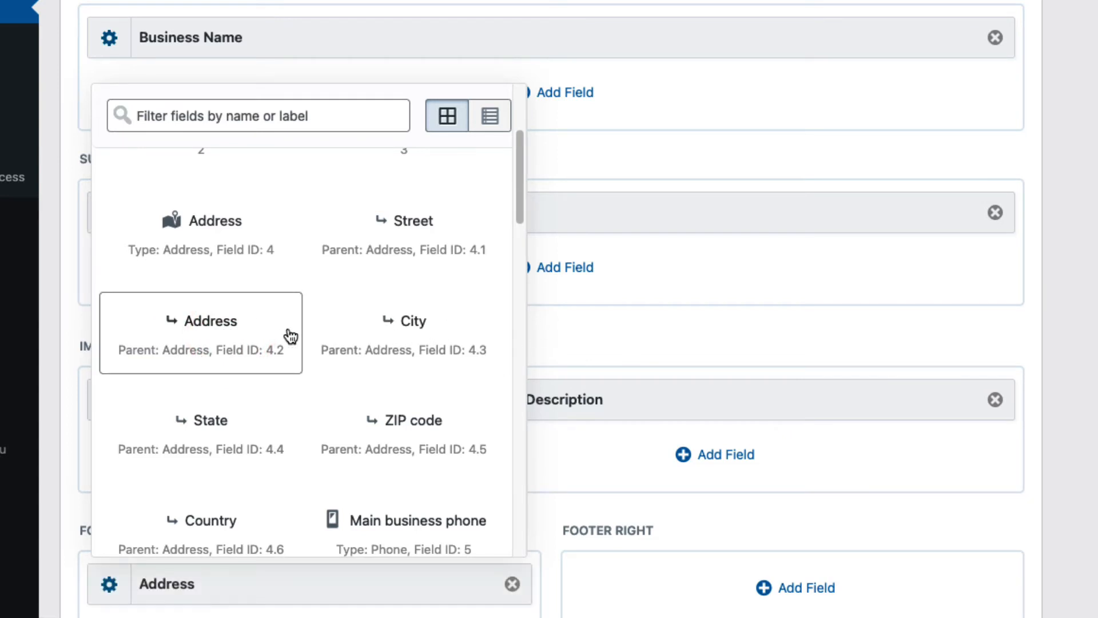
click(435, 330)
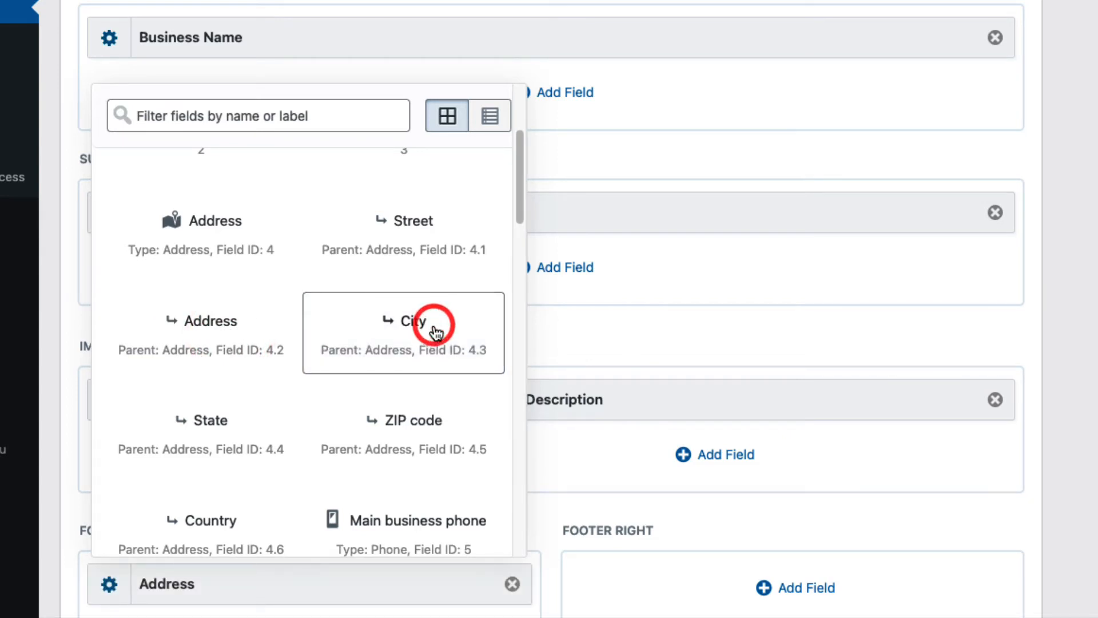
click(569, 325)
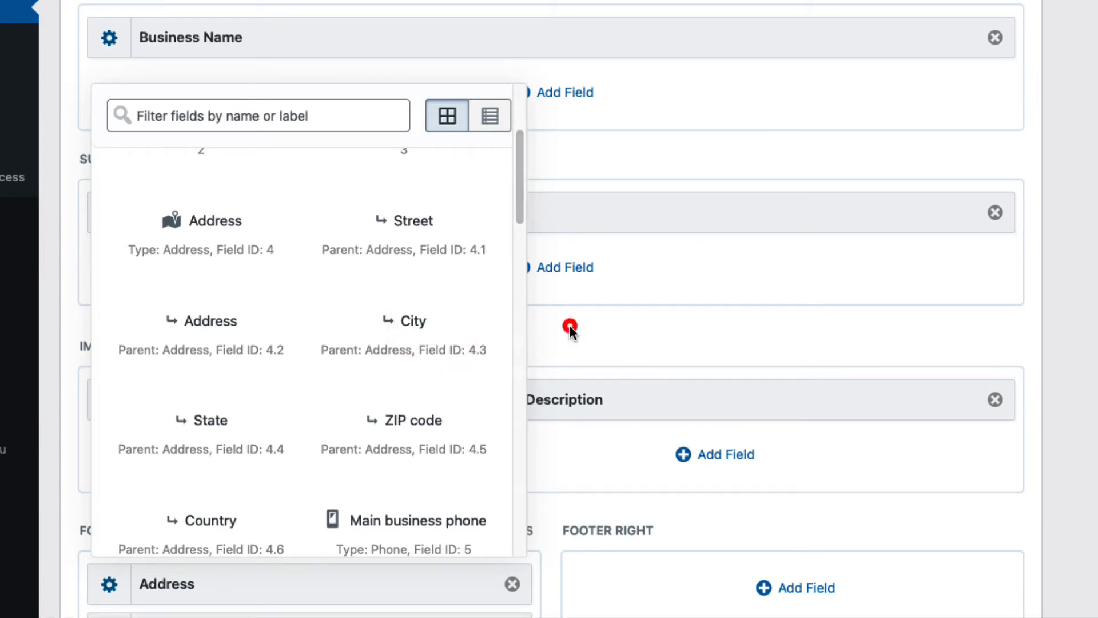
scroll(570, 327, down, 5)
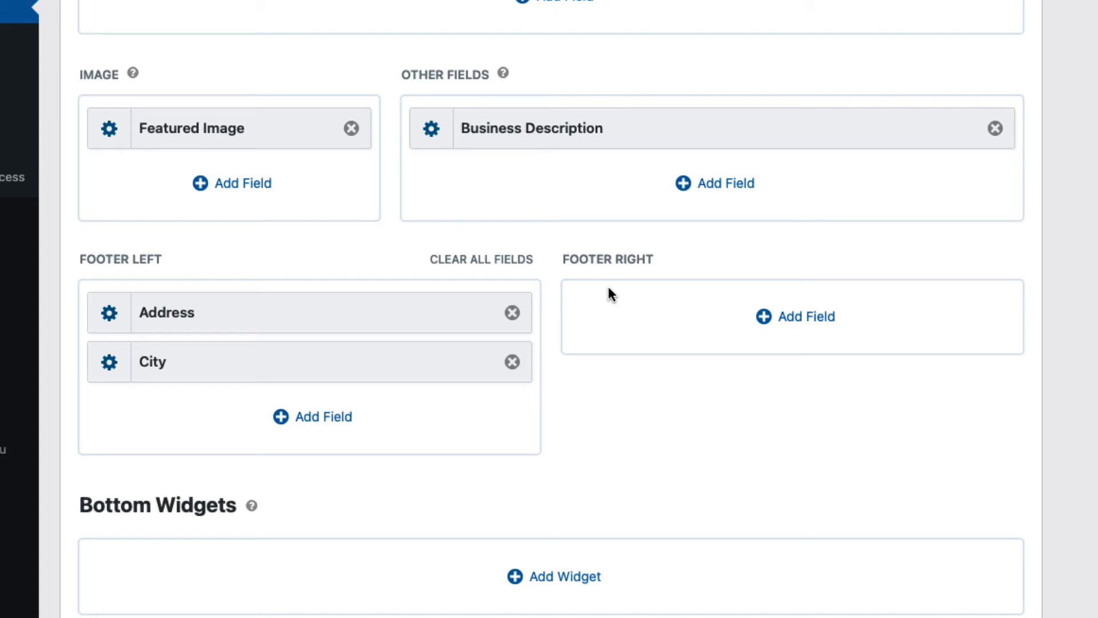
- Search the available fields for "link" and add Link to Single Entry to the Footer Right area
click(818, 326)
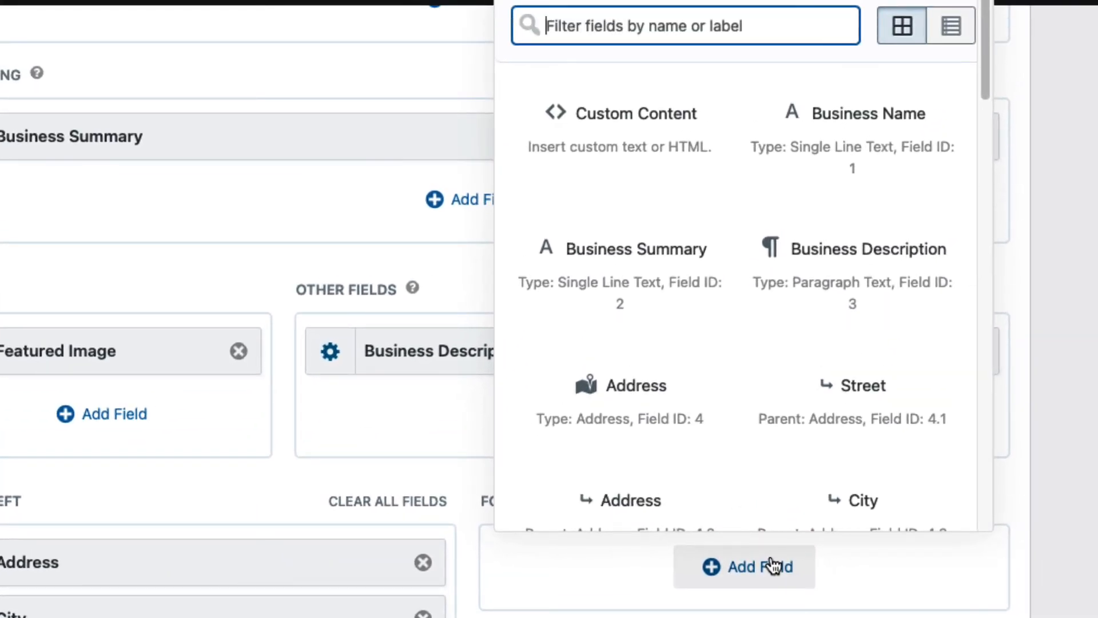
text(link)
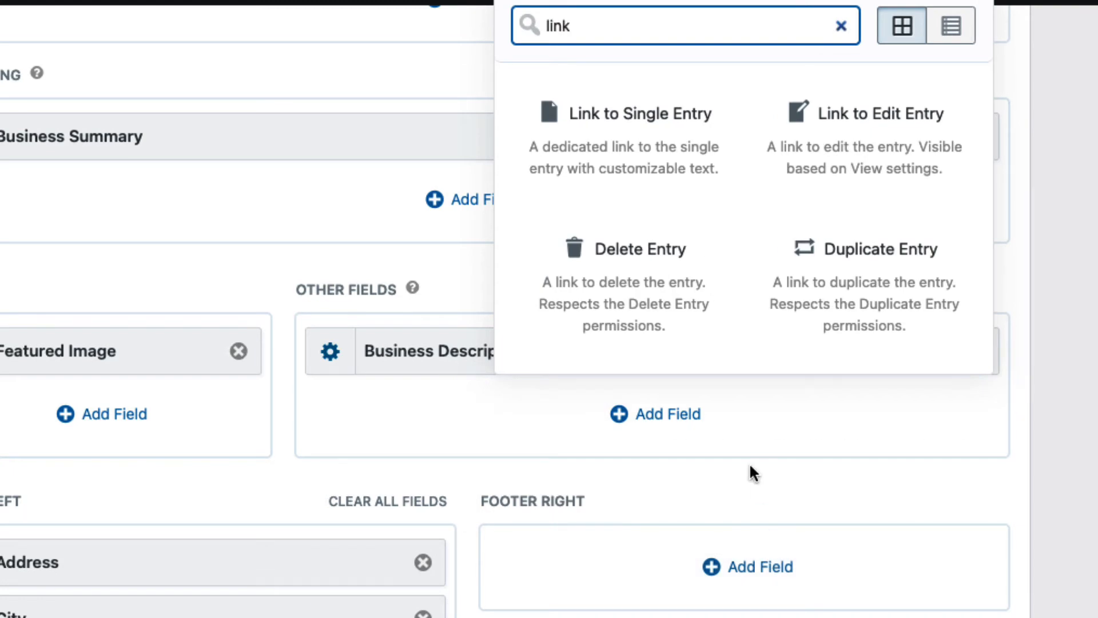
click(647, 151)
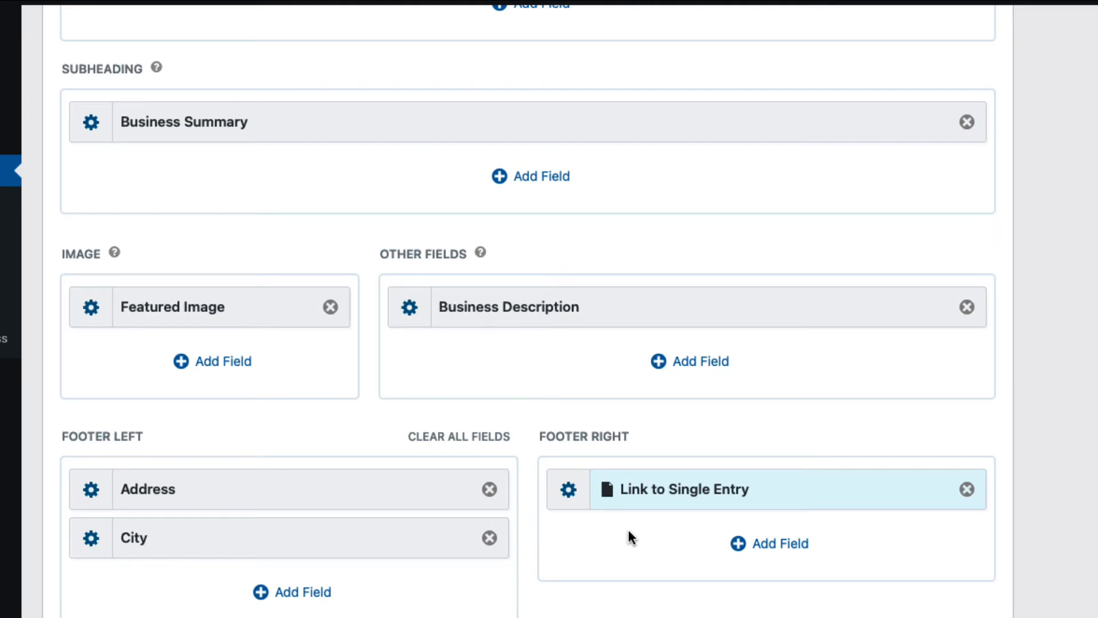
- Try the Link to single entry option in the Business Summary field's settings, clear it again and close the settings
scroll(486, 457, up, 2)
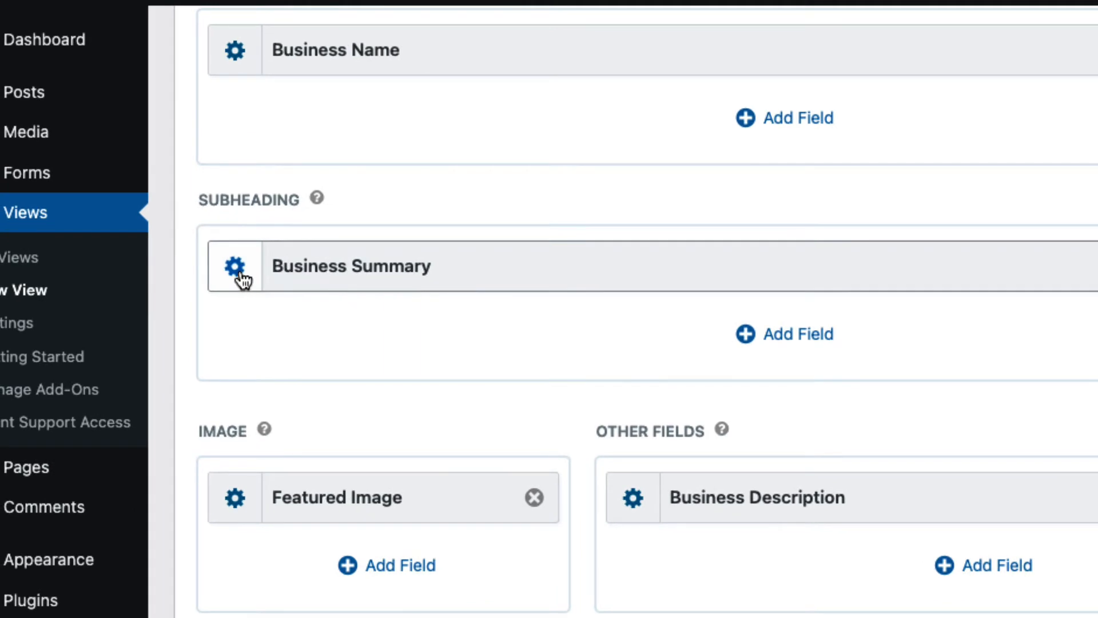
click(242, 274)
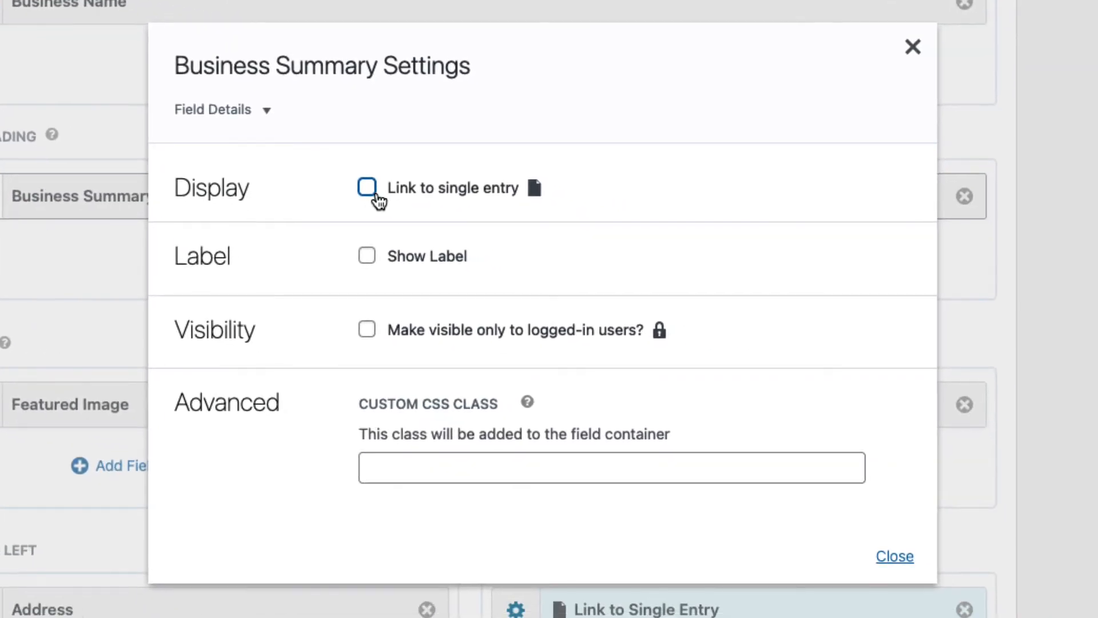
click(375, 194)
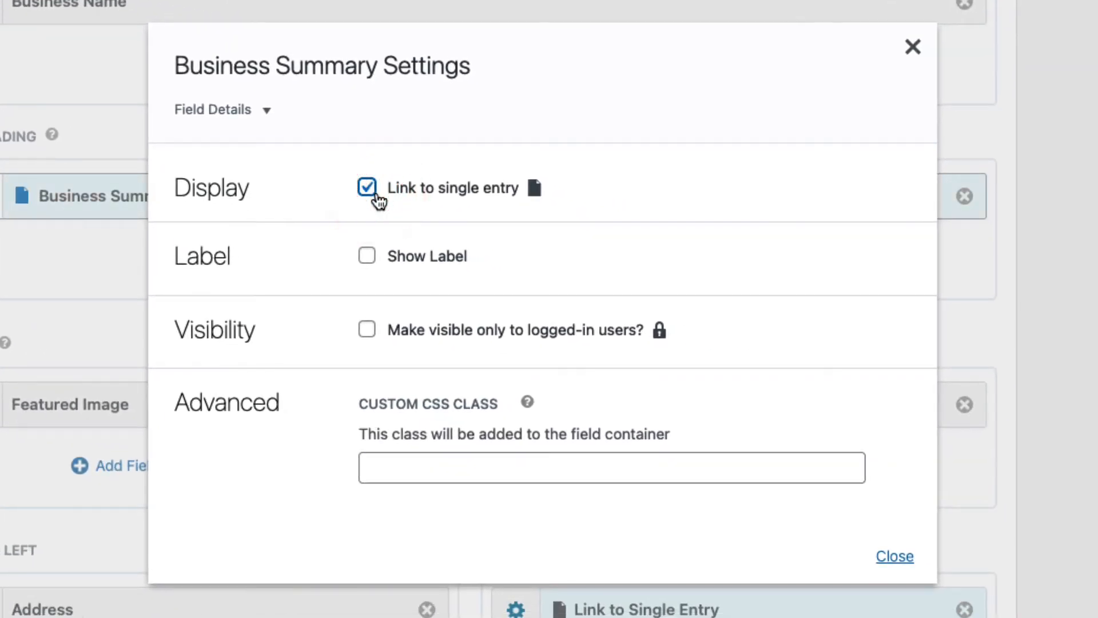
click(411, 197)
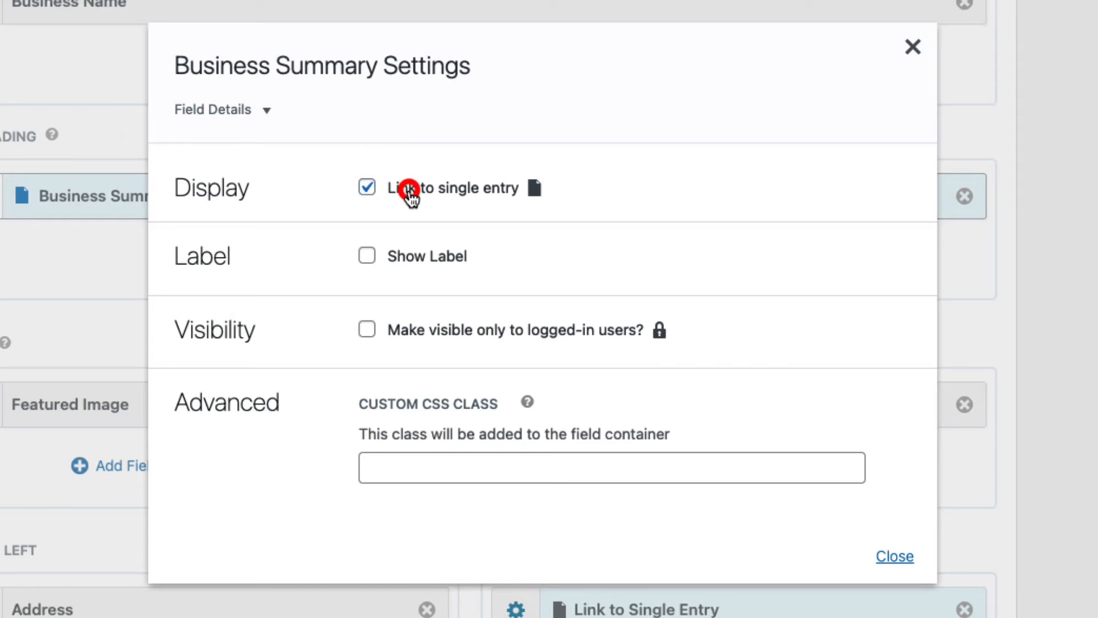
click(912, 53)
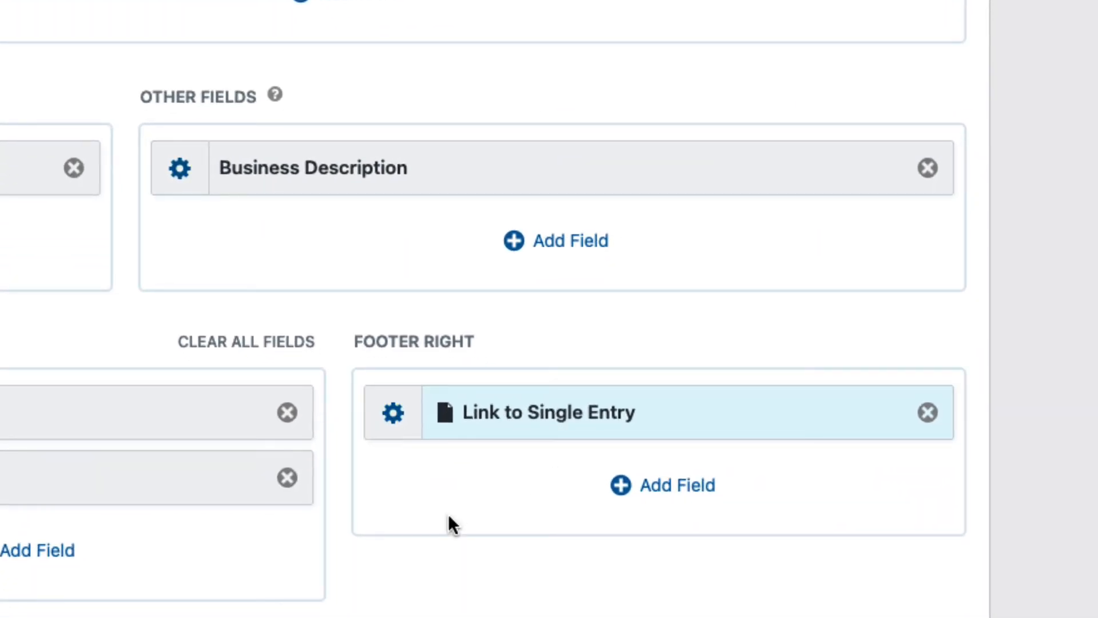
- Open the settings of the Search Bar in the top widgets and add a second search field row
scroll(932, 308, up, 1)
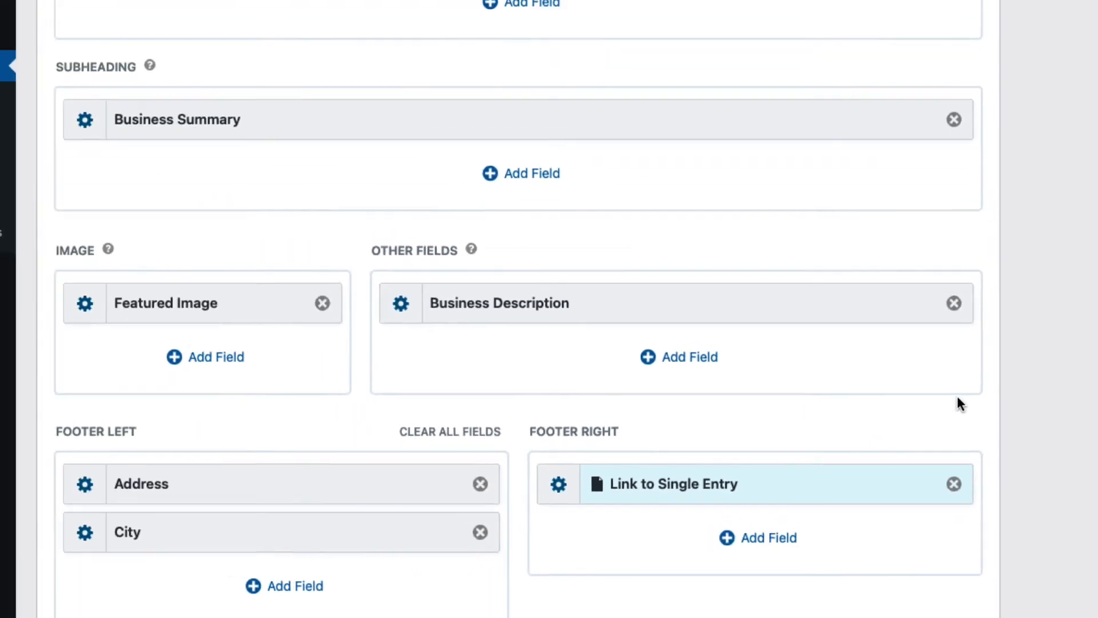
scroll(965, 423, up, 8)
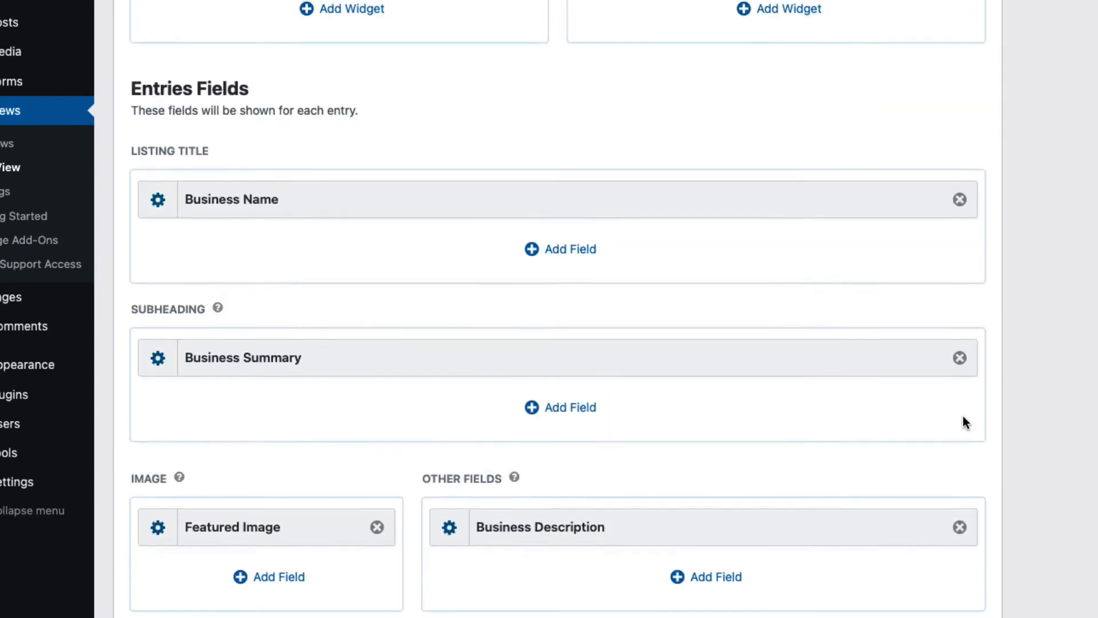
scroll(965, 422, up, 2)
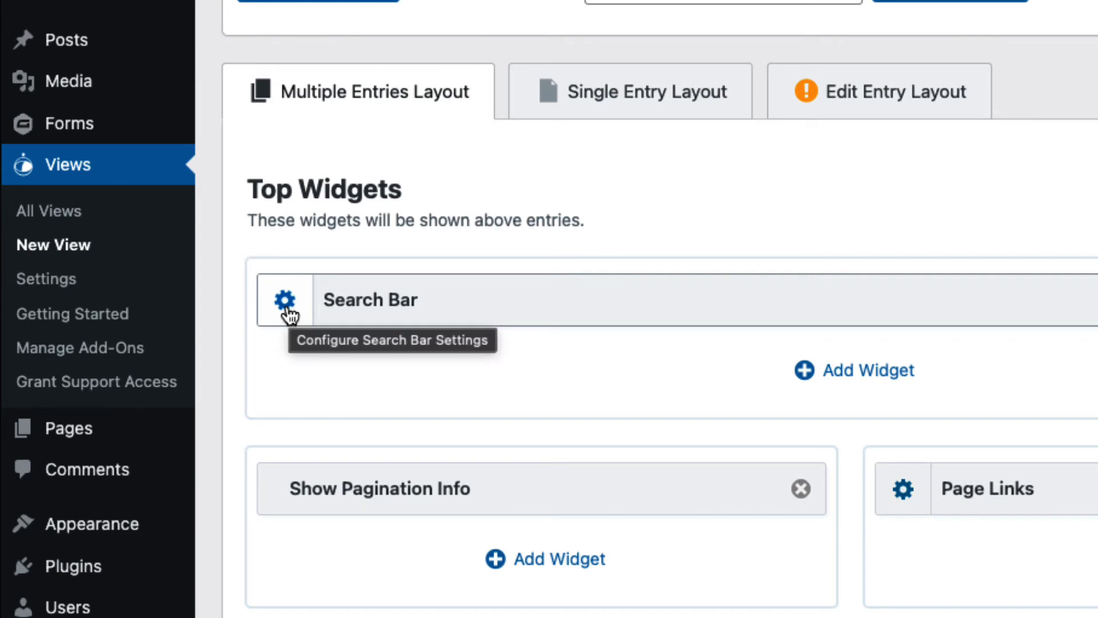
click(284, 303)
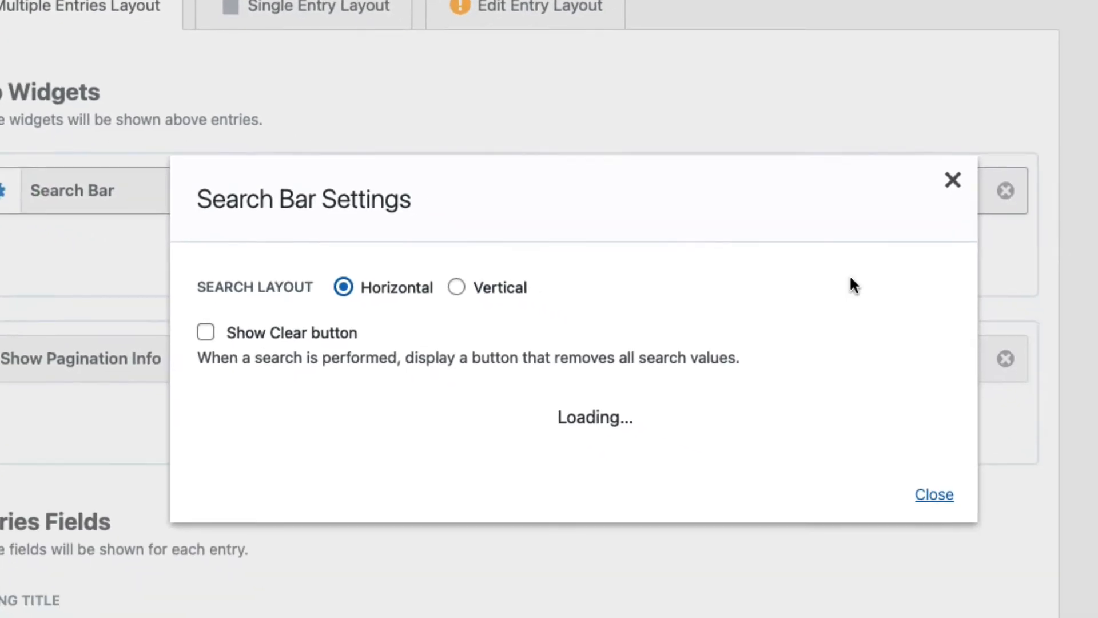
scroll(875, 254, down, 3)
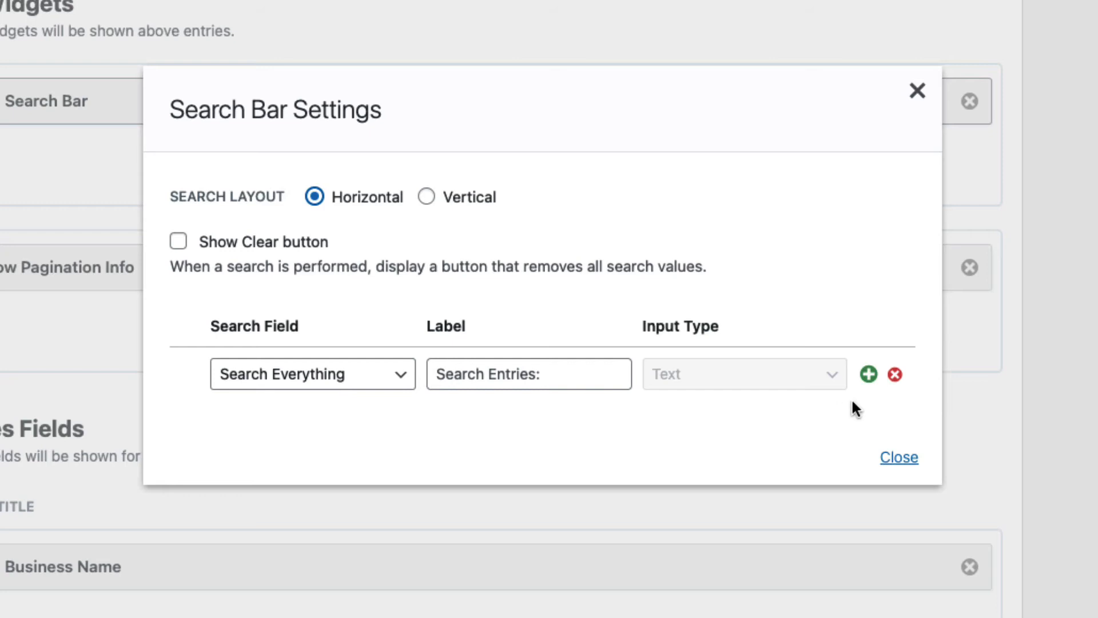
click(869, 375)
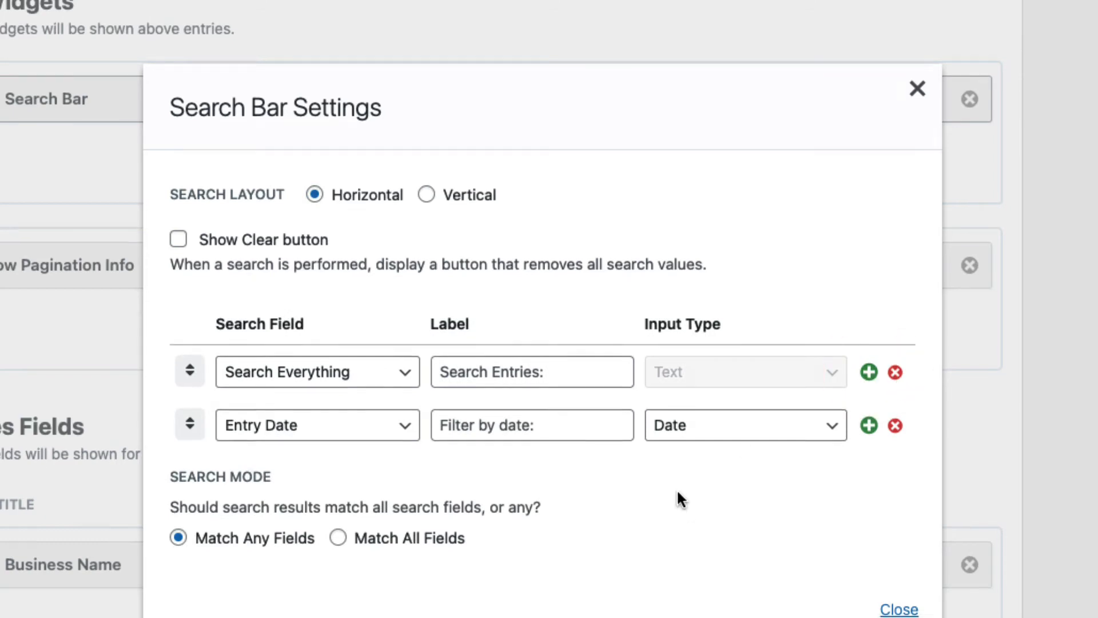
scroll(595, 435, down, 3)
scroll(499, 375, up, 1)
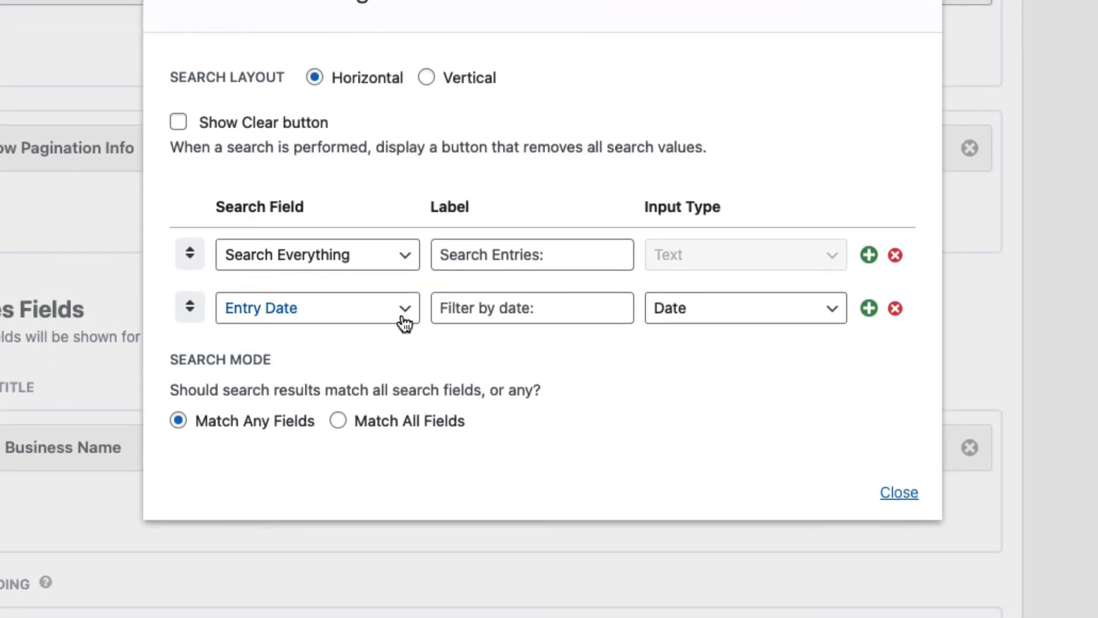
- Set the second search field to City, add a Business Name search field and move it above City
click(405, 312)
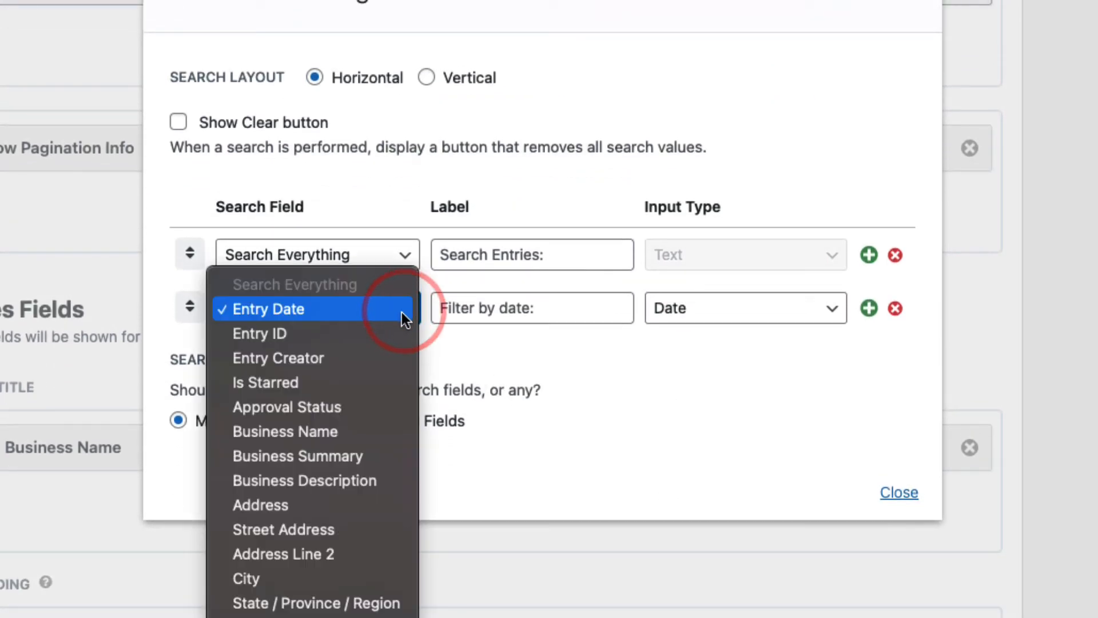
click(277, 578)
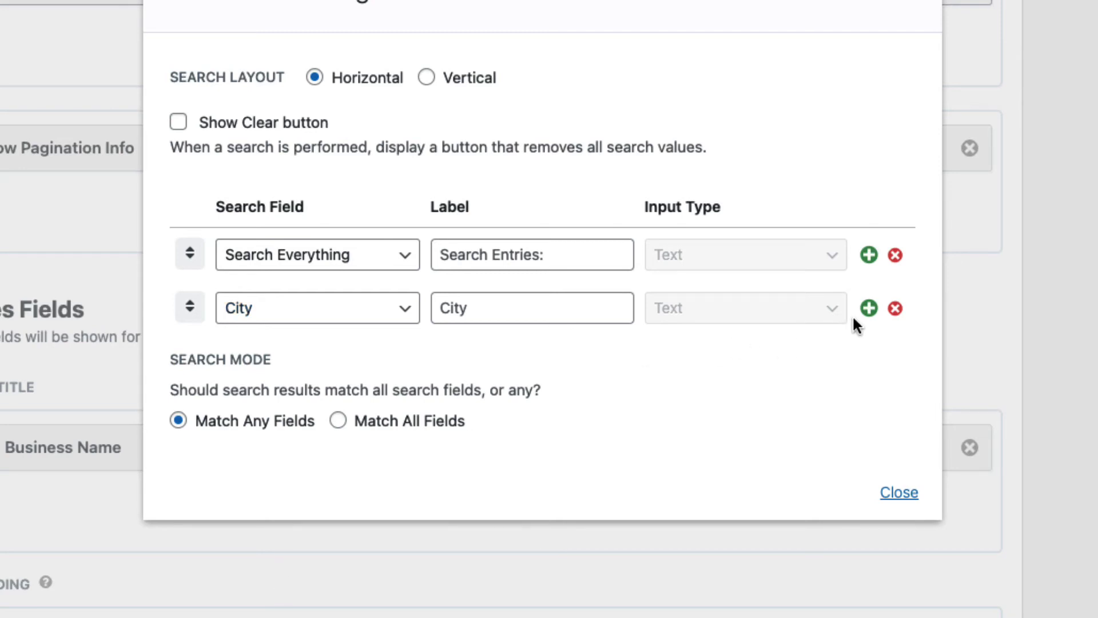
click(869, 309)
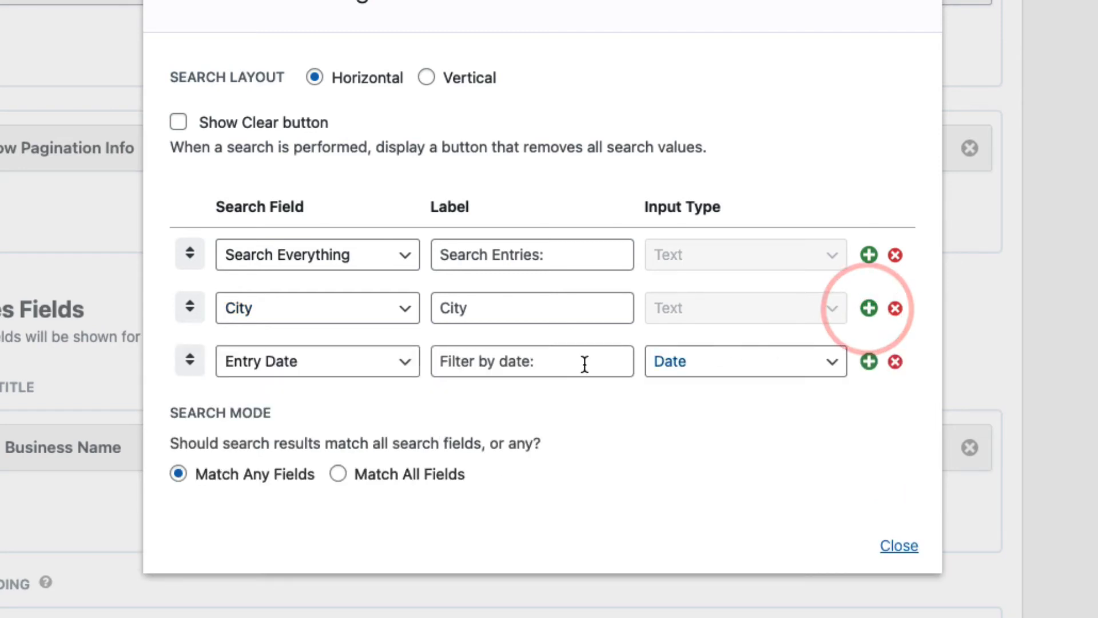
click(404, 362)
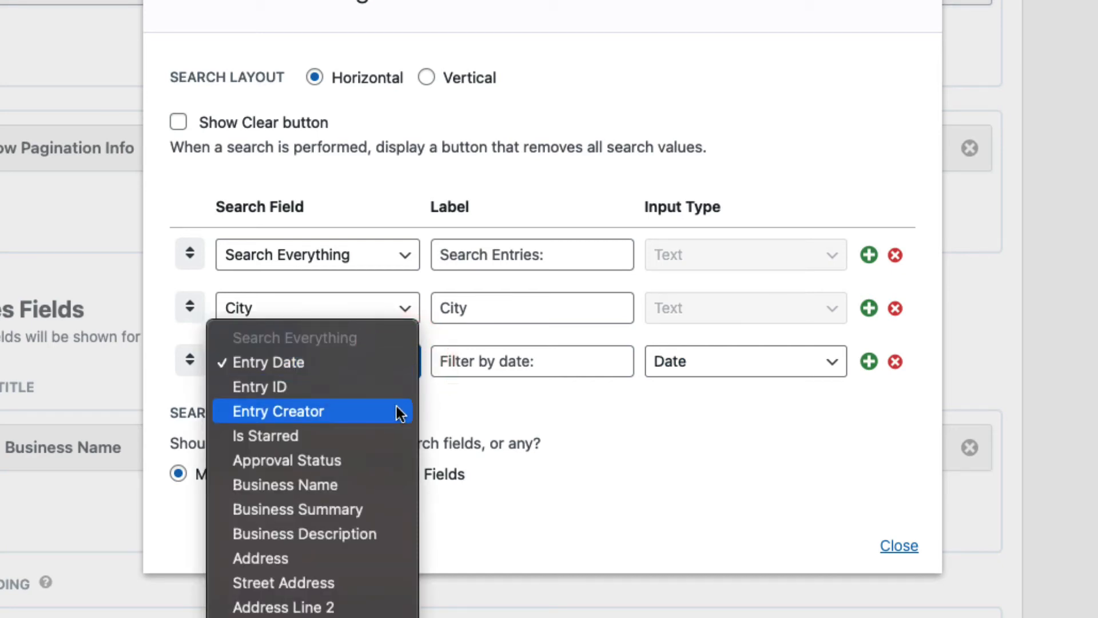
click(362, 486)
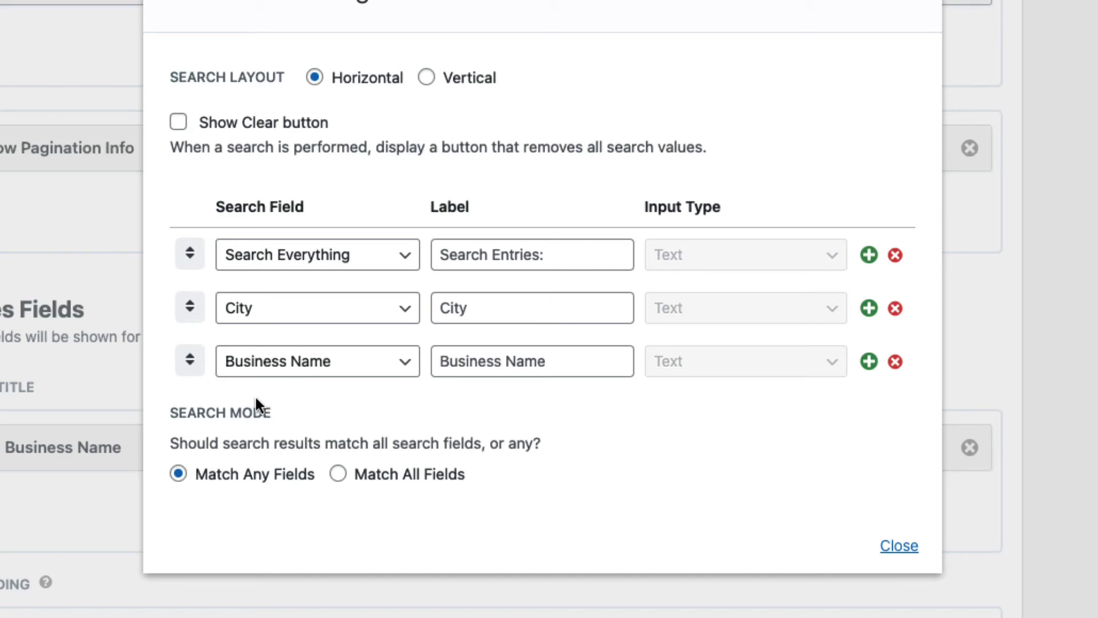
drag(190, 361, 190, 304)
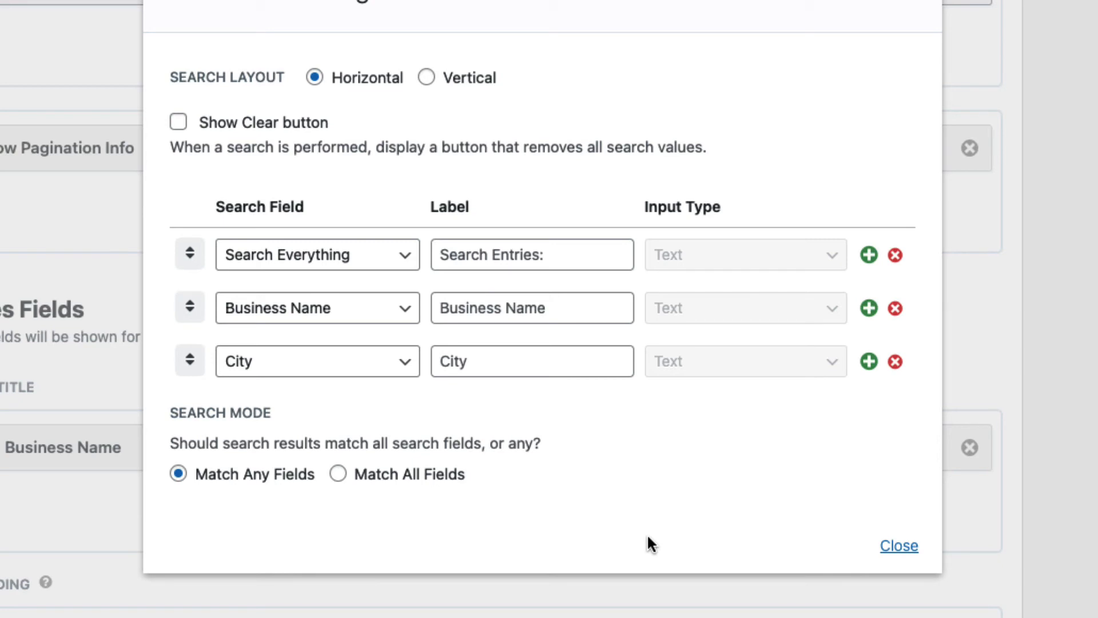
- Try the Vertical search layout, return it to Horizontal and close the Search Bar settings
click(427, 80)
click(314, 80)
click(918, 0)
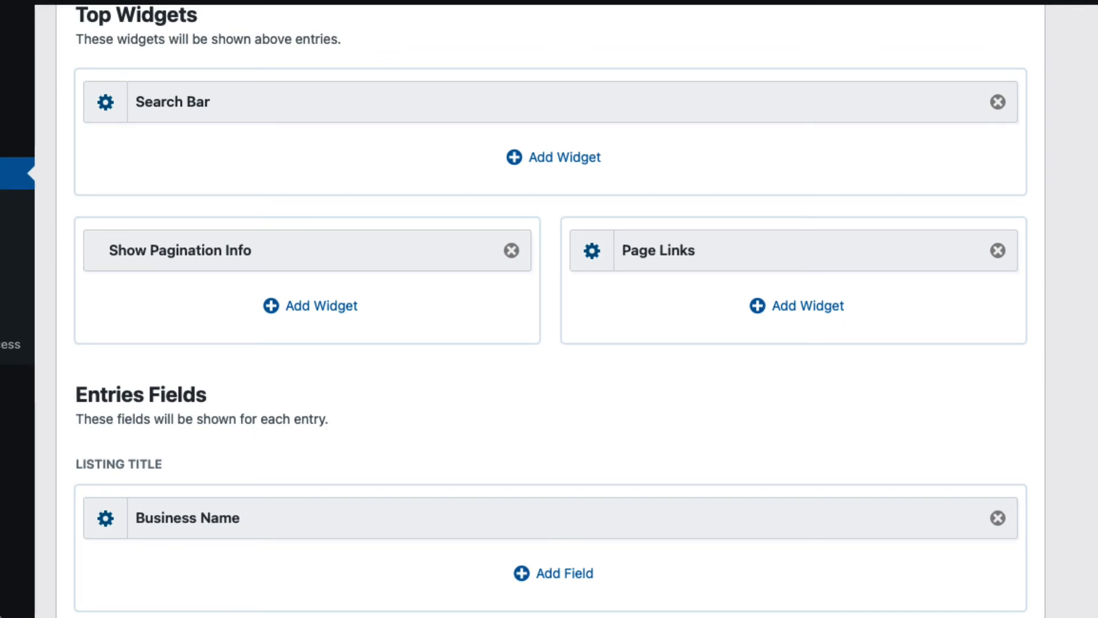
- Remove the Show Pagination Info widget from the Top Widgets area
scroll(784, 400, up, 1)
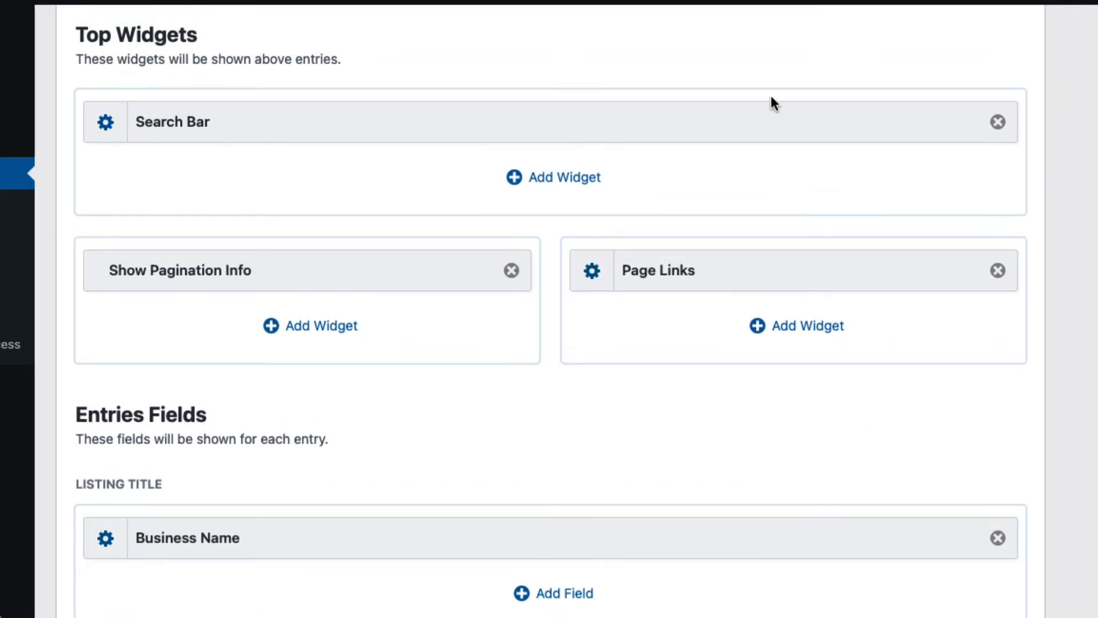
scroll(678, 139, down, 5)
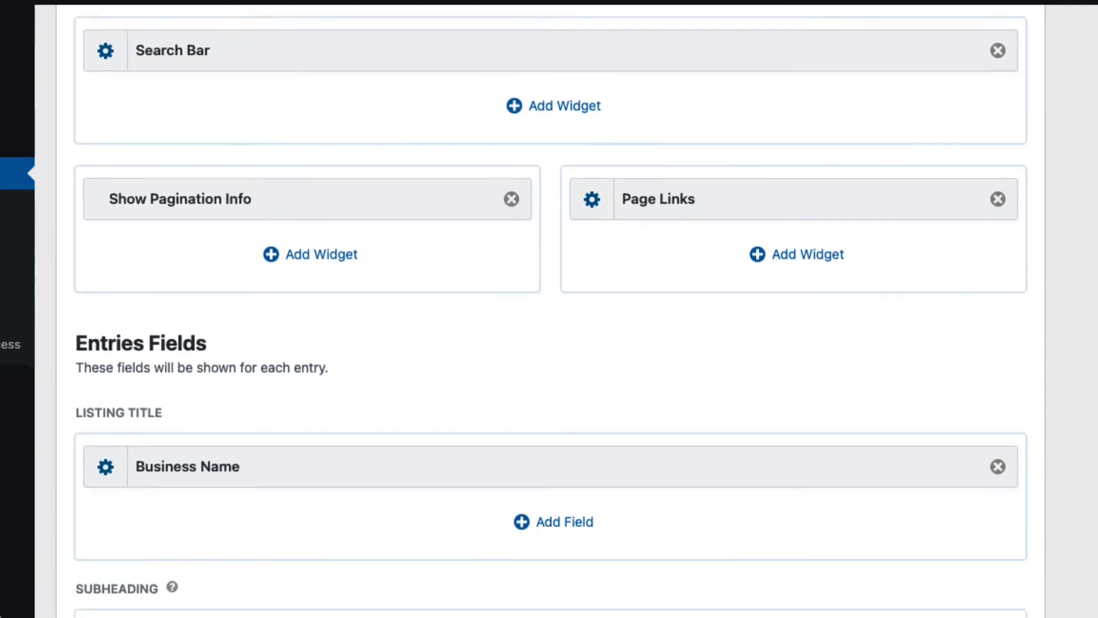
scroll(549, 309, up, 6)
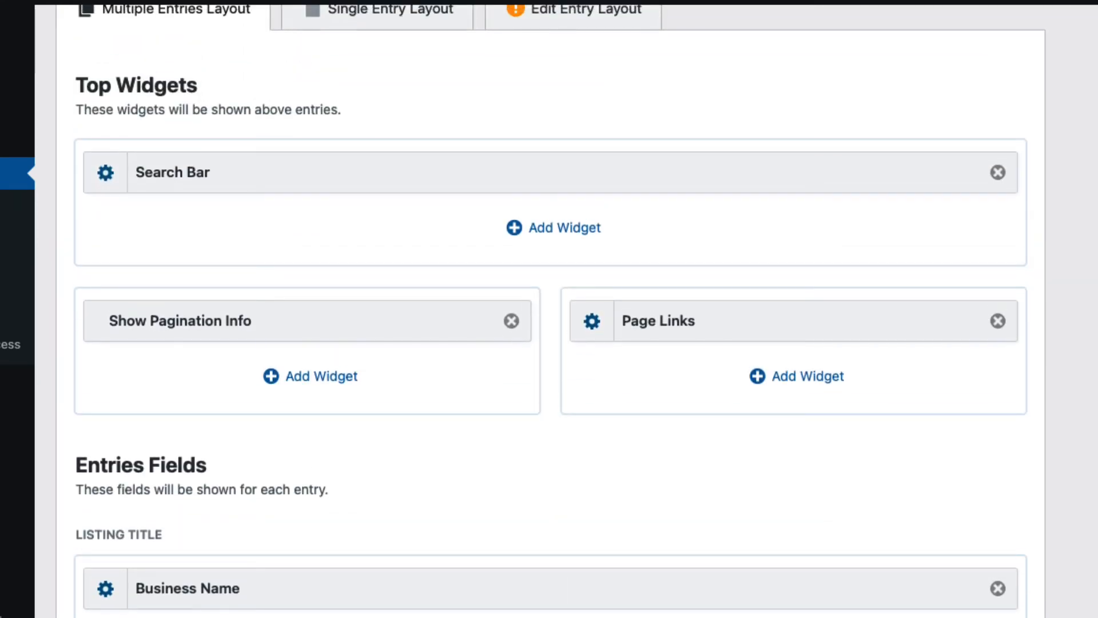
scroll(959, 452, up, 1)
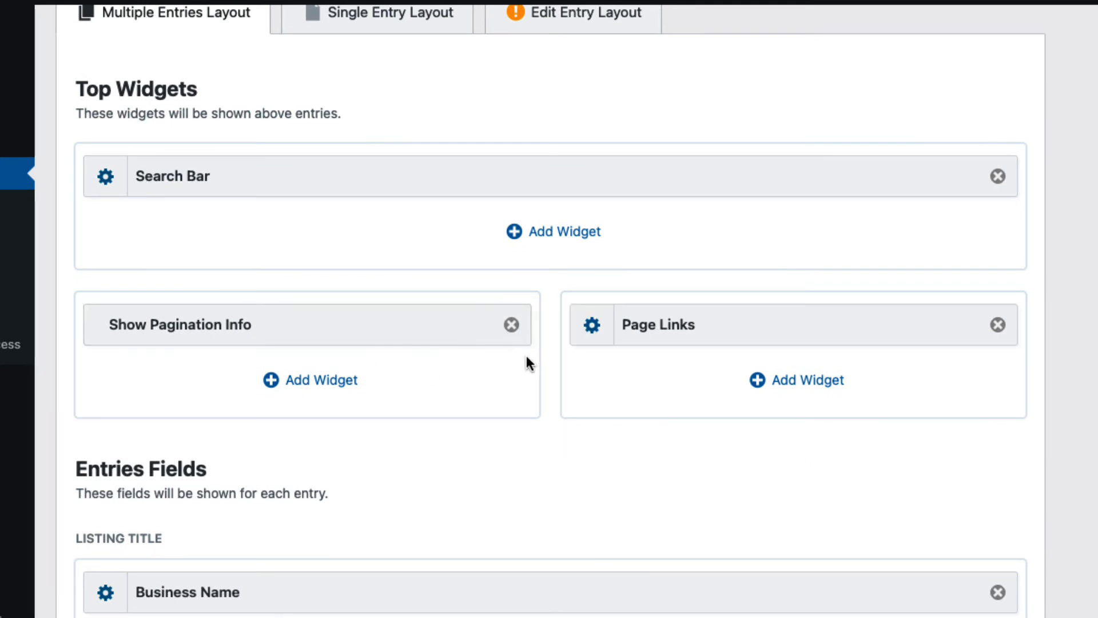
click(512, 326)
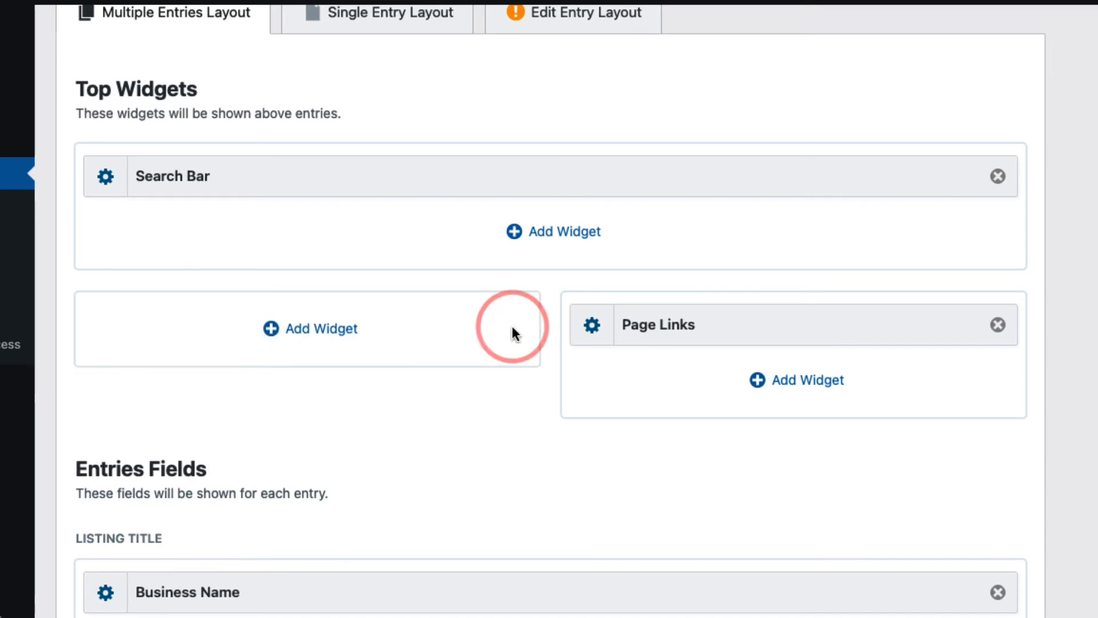
- Review the entry fields, footer areas and Bottom Widgets of the Multiple Entries layout
scroll(529, 406, down, 10)
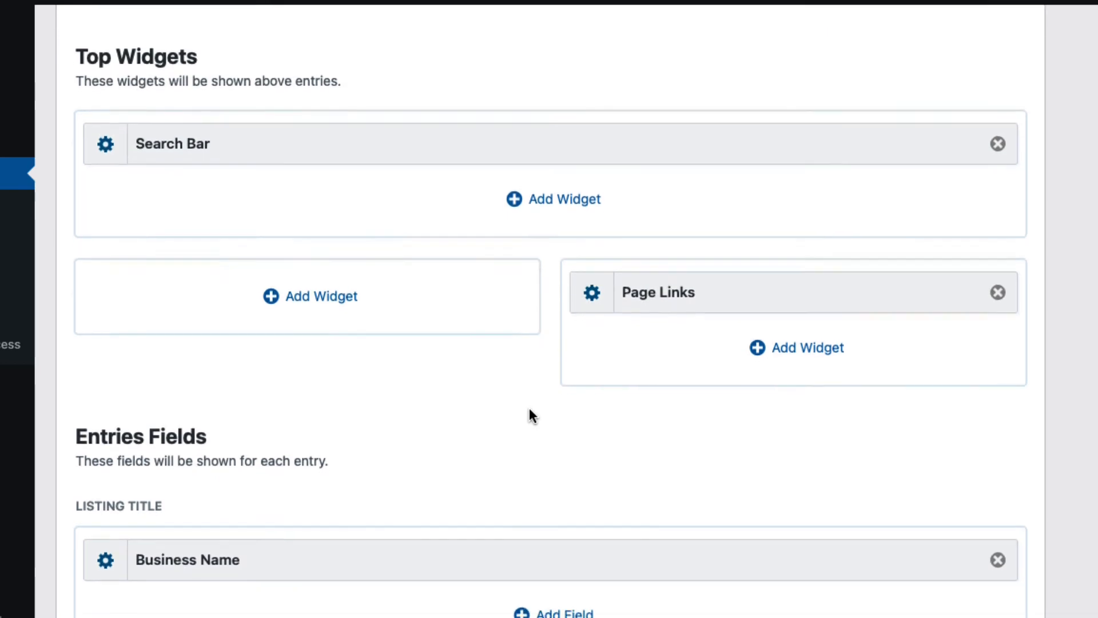
scroll(528, 406, down, 12)
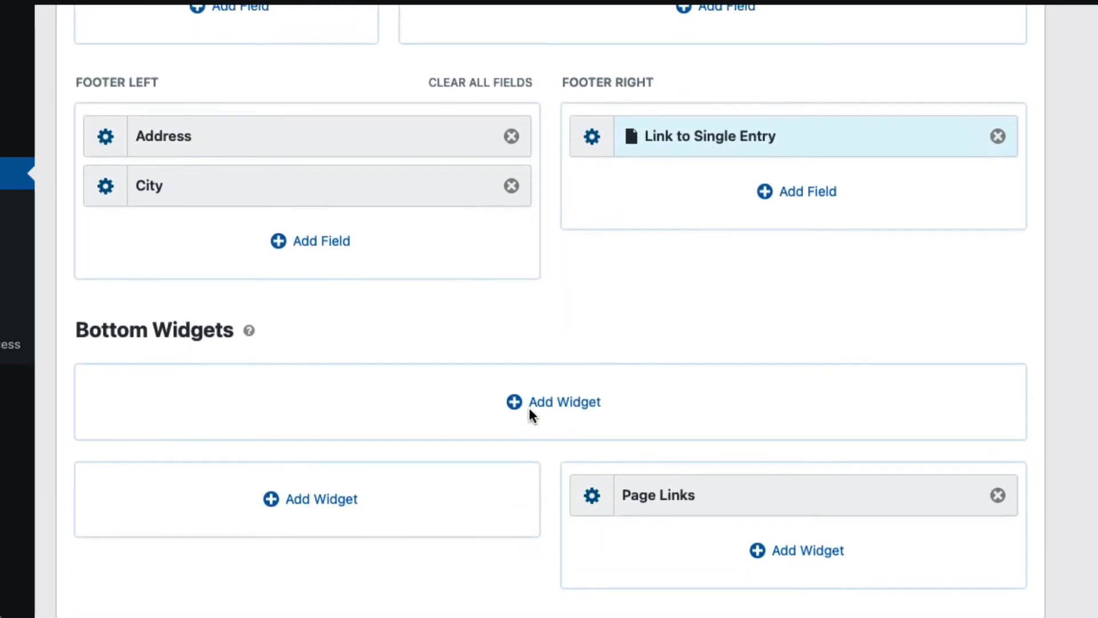
scroll(528, 406, up, 20)
scroll(529, 406, down, 15)
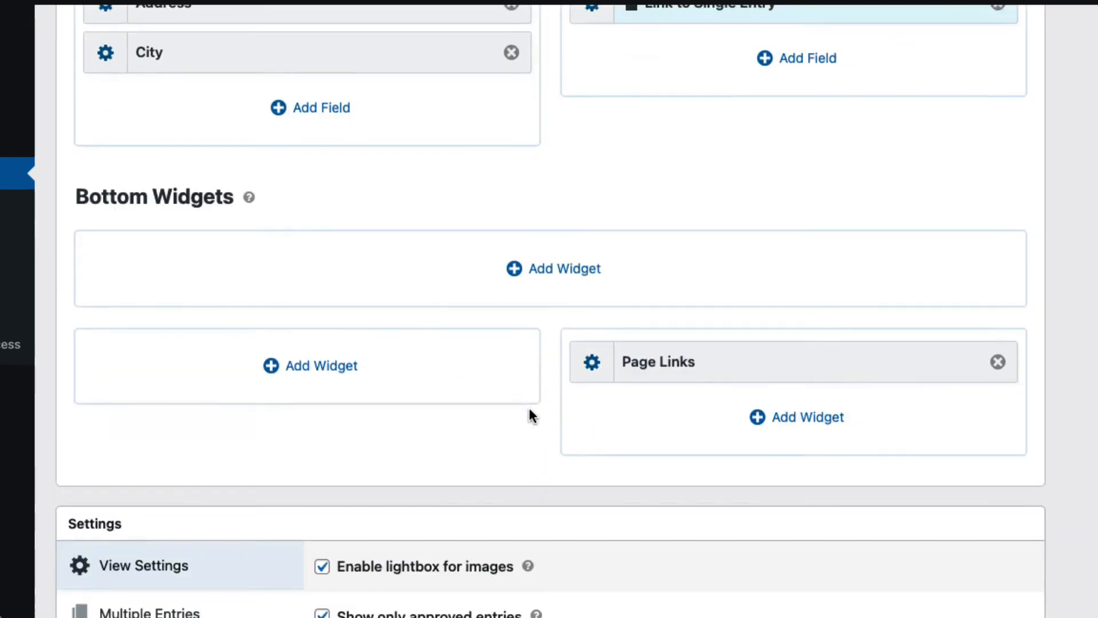
scroll(529, 406, up, 4)
scroll(529, 407, up, 11)
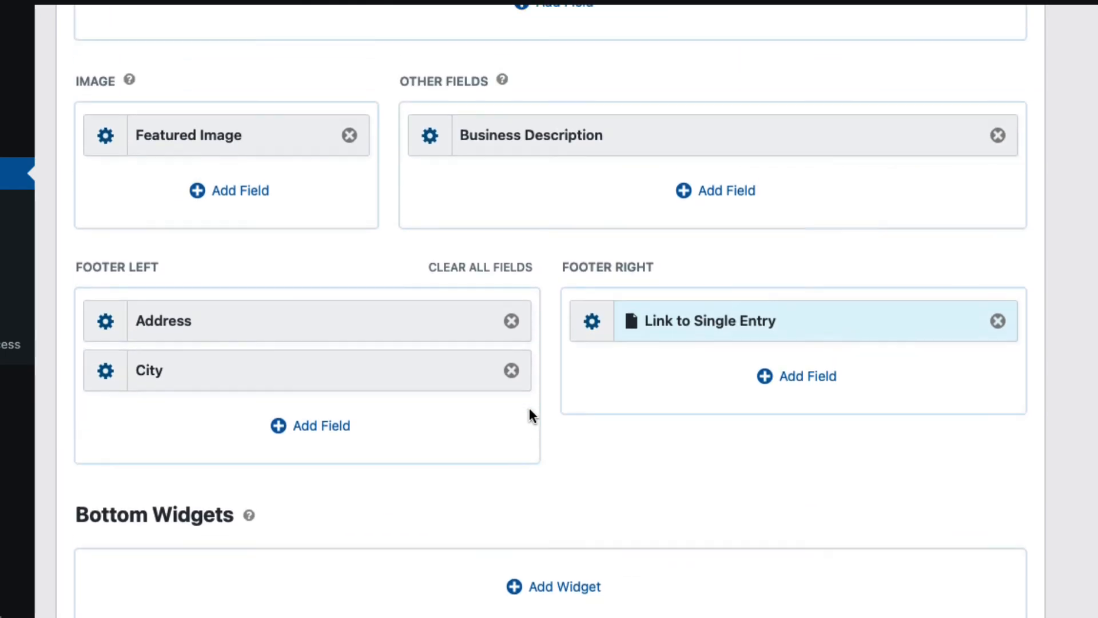
scroll(529, 410, up, 10)
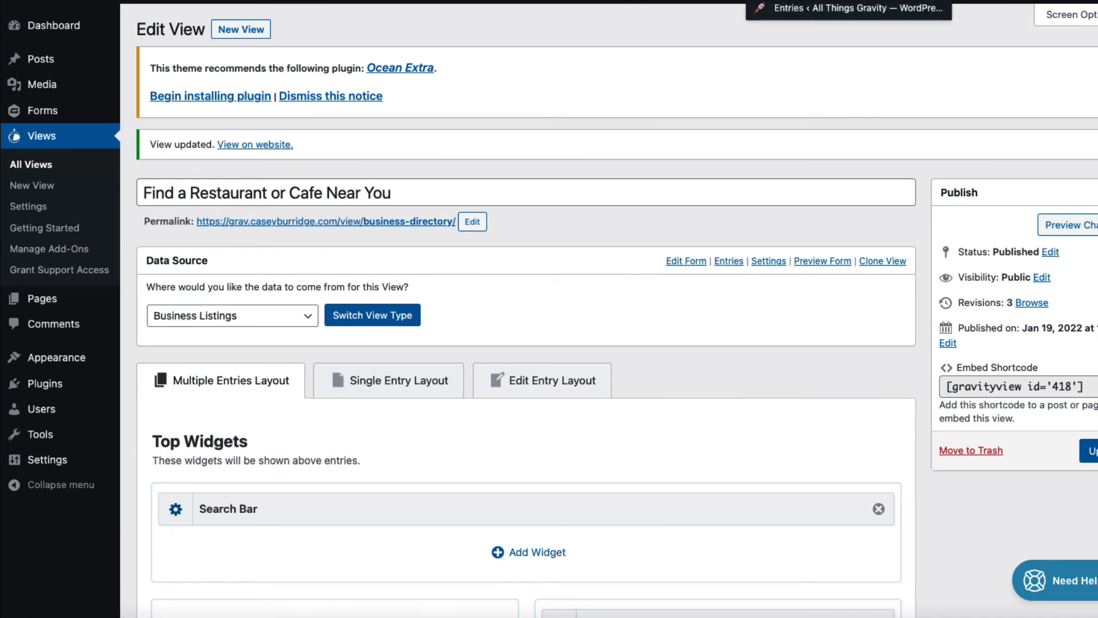
- Switch to the form's Entries page, open the approval options of the Napoli Garden entry and dismiss them
click(849, 1)
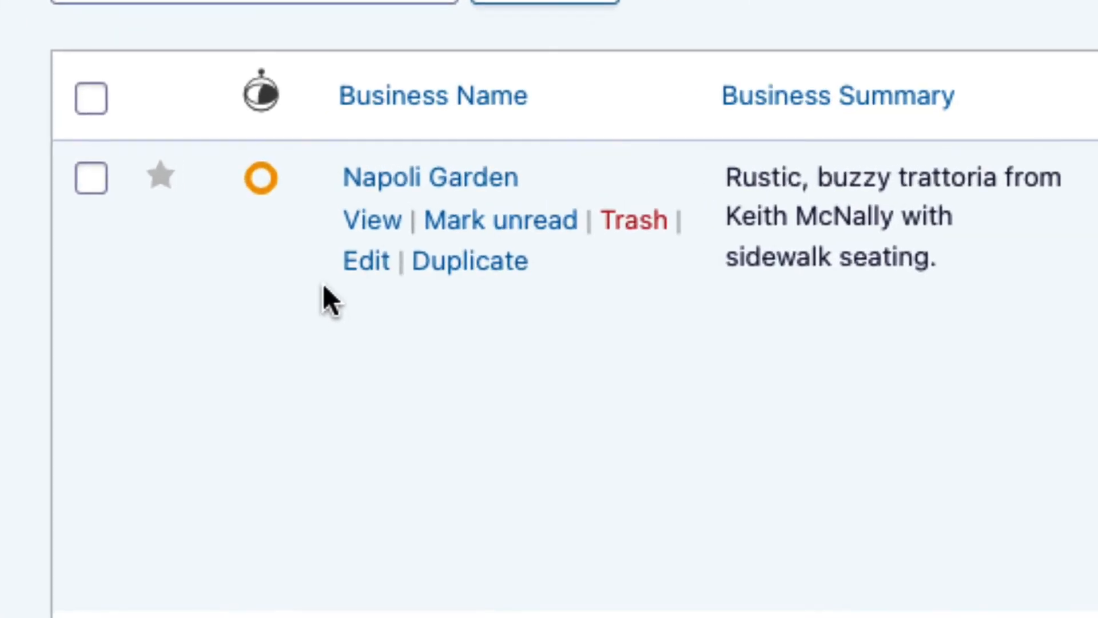
click(262, 184)
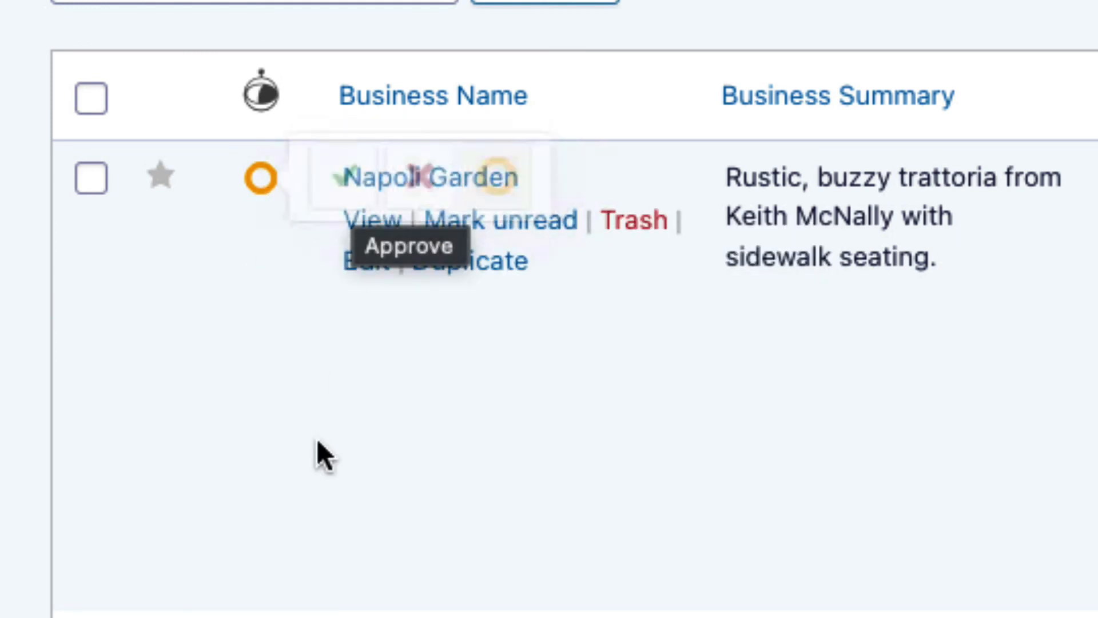
click(300, 475)
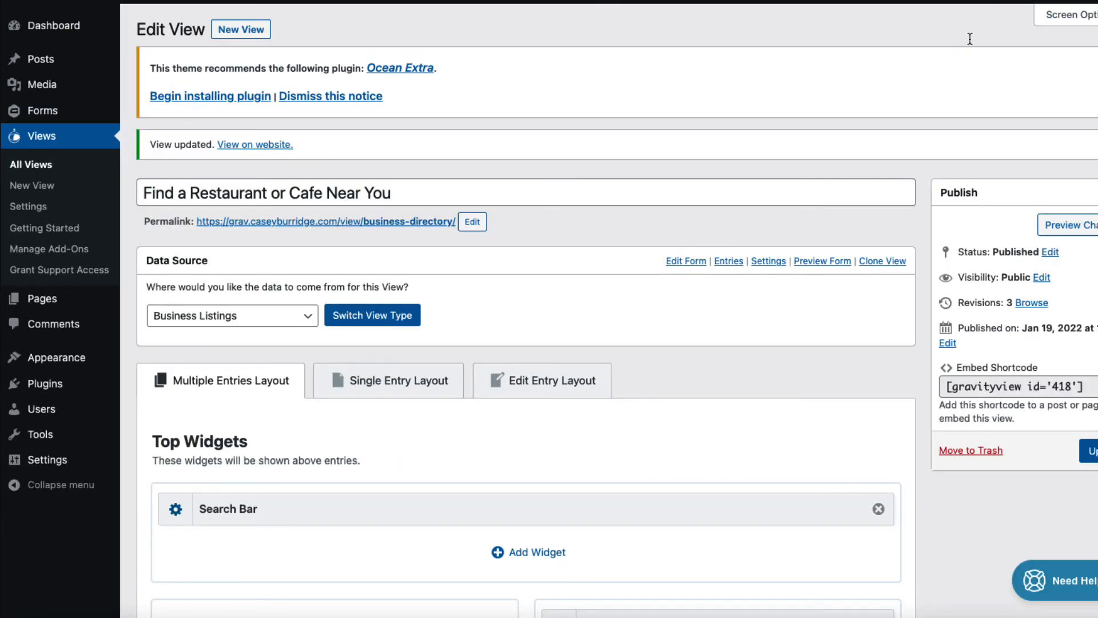
- Turn off Show only approved entries in the View Settings and update the View
scroll(586, 274, down, 10)
scroll(587, 274, down, 15)
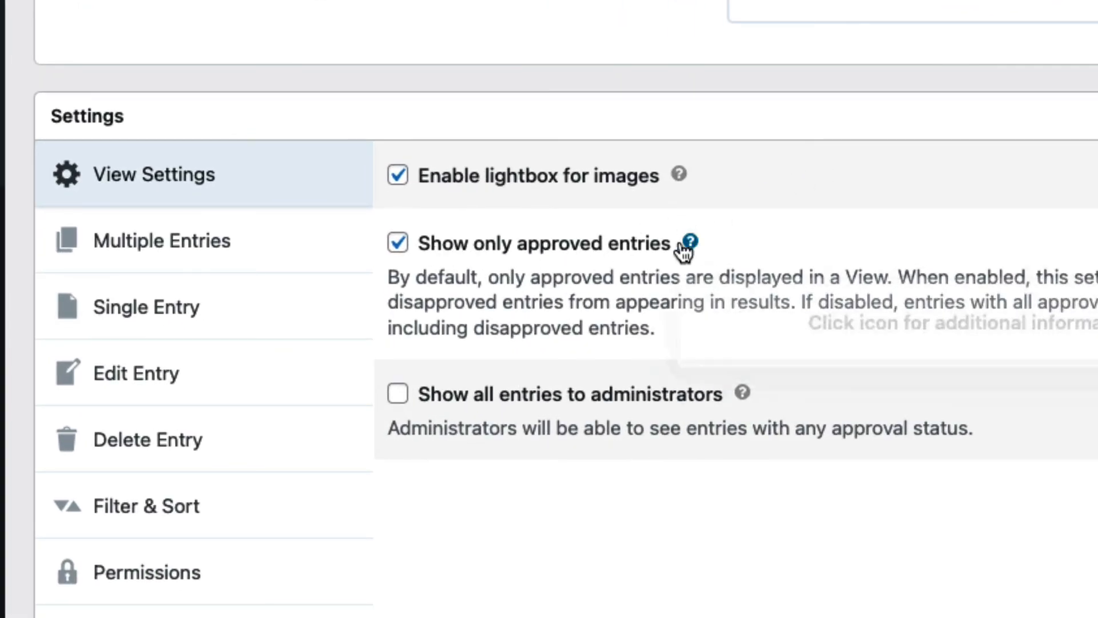
click(445, 251)
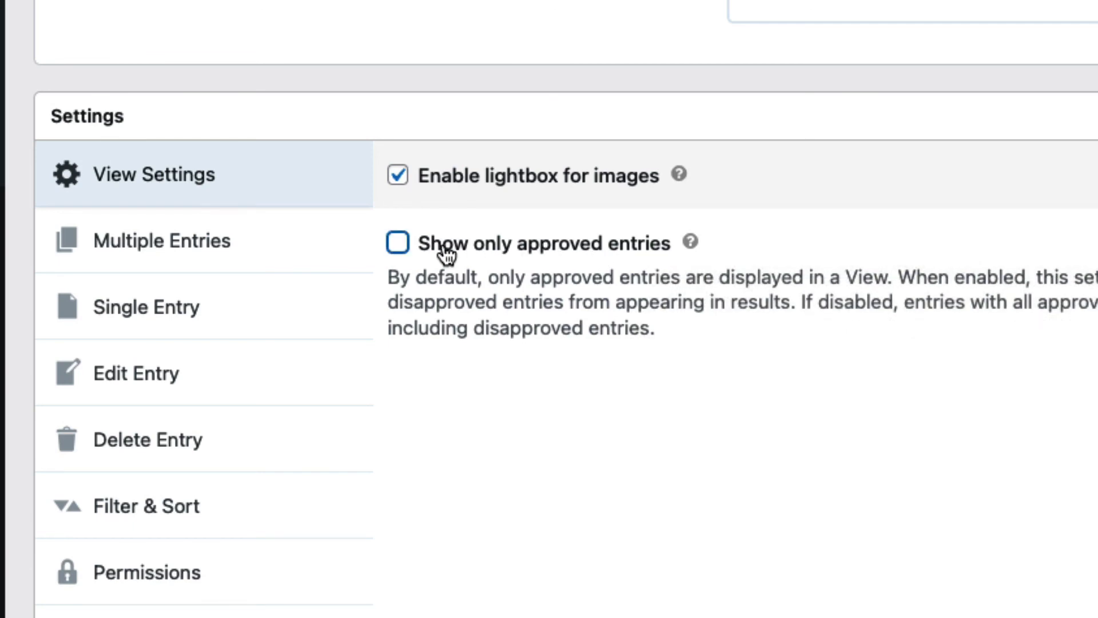
scroll(944, 343, up, 10)
scroll(943, 337, up, 10)
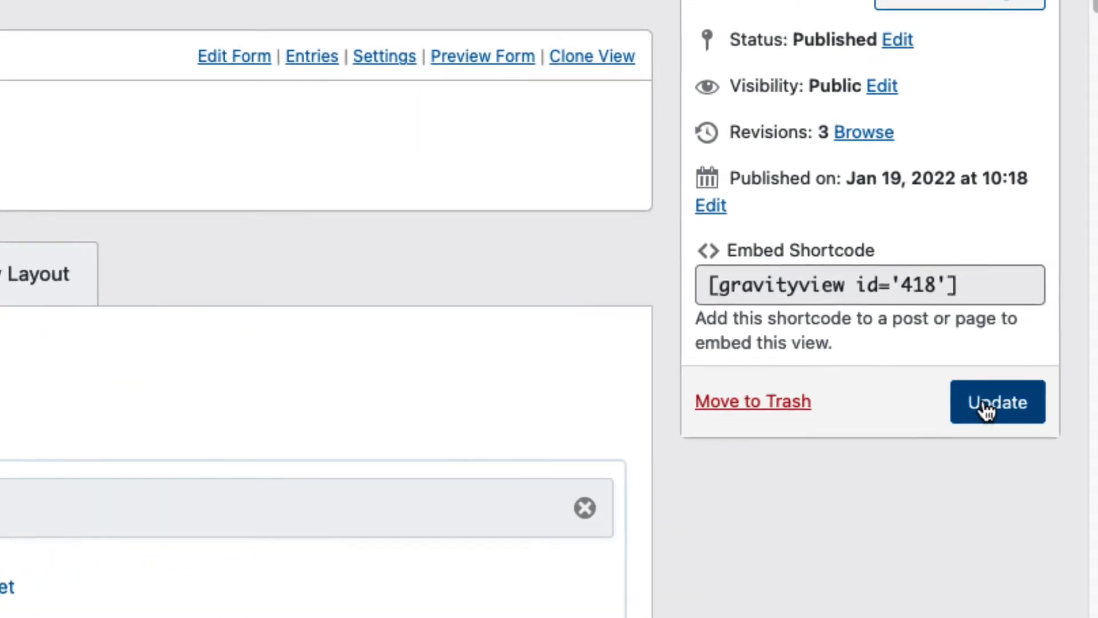
click(1056, 362)
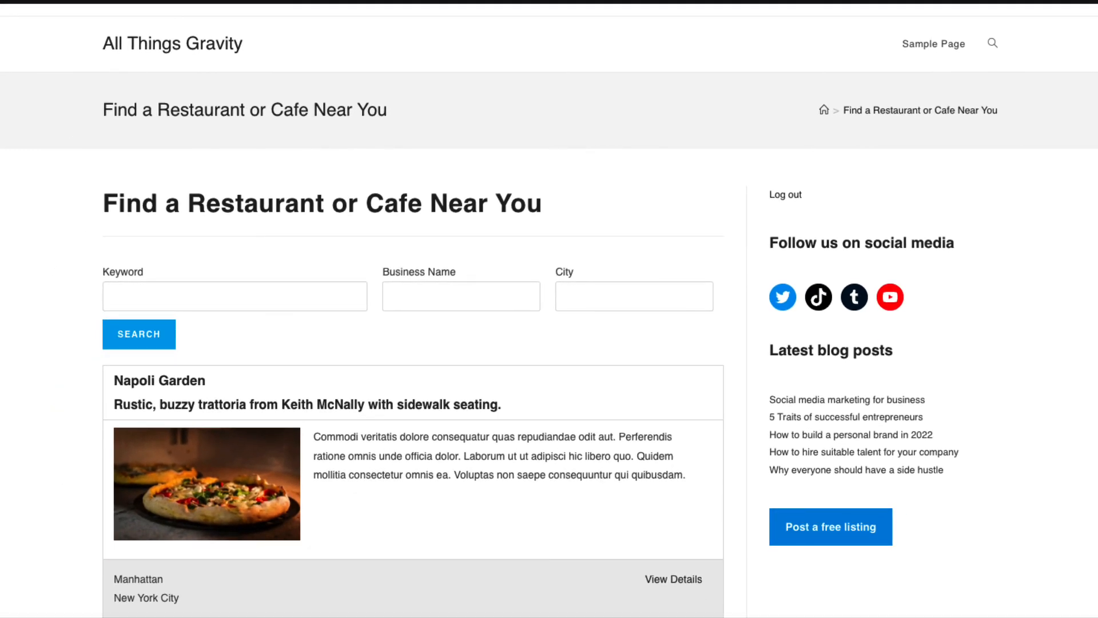
- Examine the search fields and business listings on the published Find a Restaurant or Cafe Near You page
scroll(549, 320, down, 2)
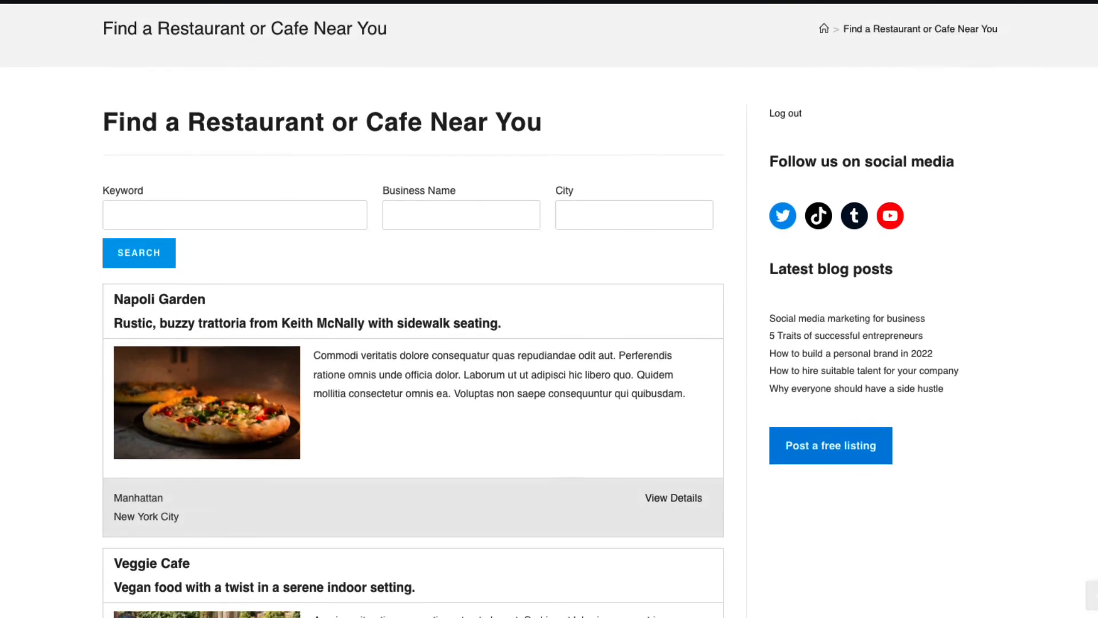
scroll(549, 321, down, 6)
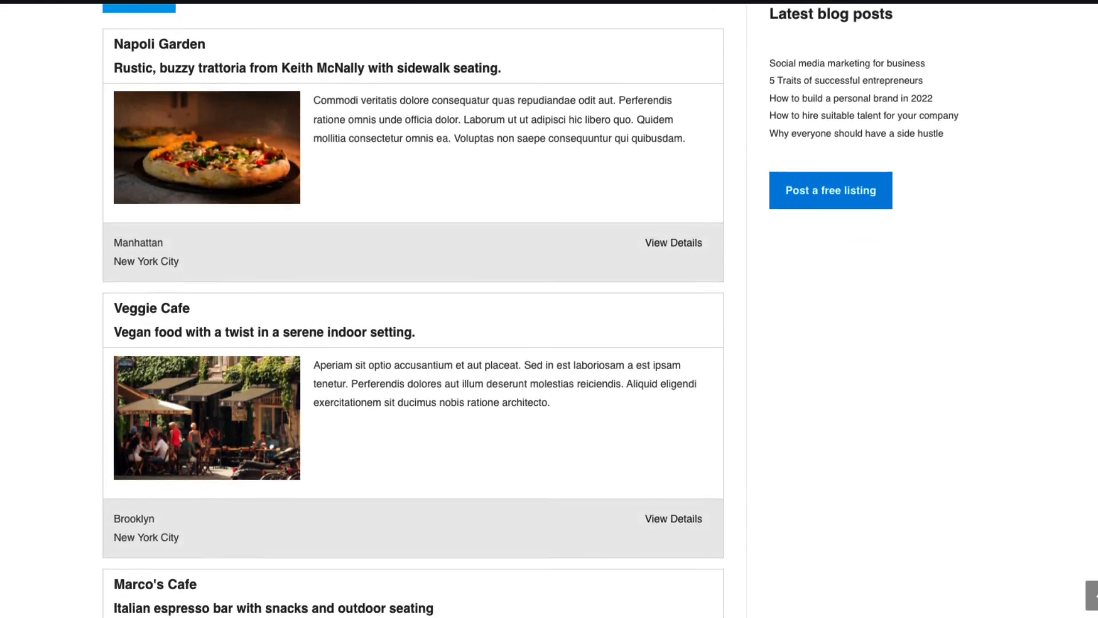
scroll(549, 321, down, 5)
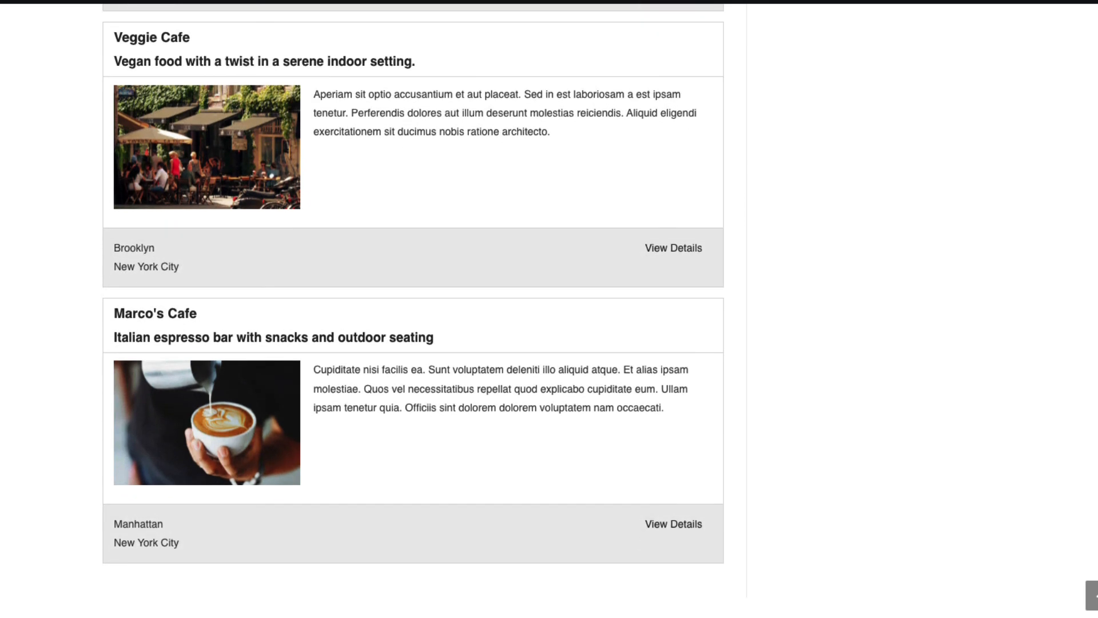
scroll(549, 321, up, 9)
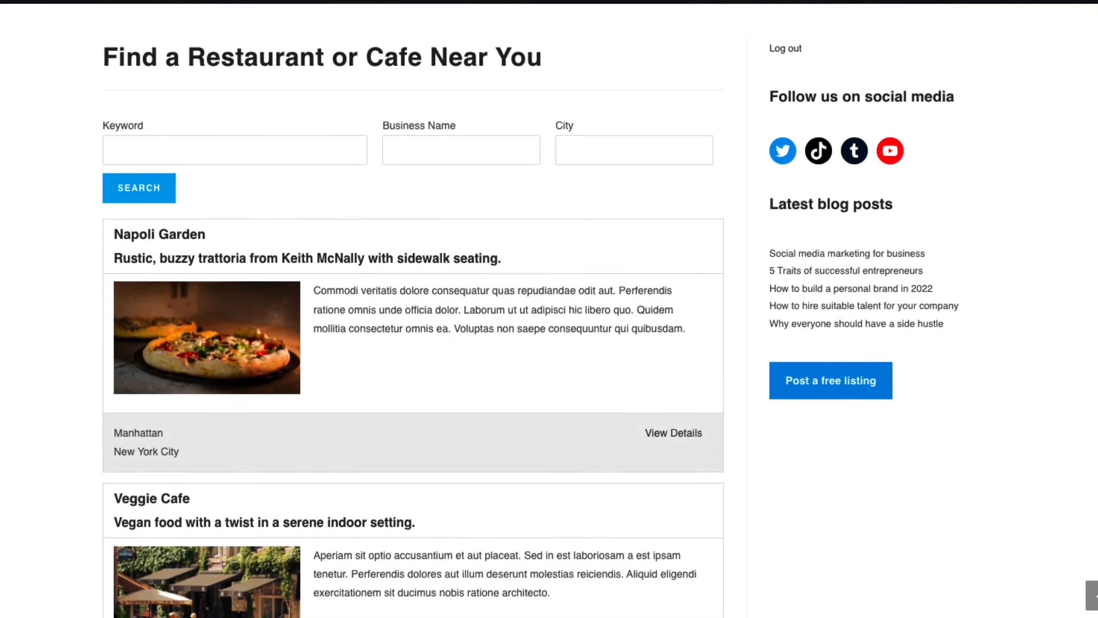
scroll(549, 320, up, 1)
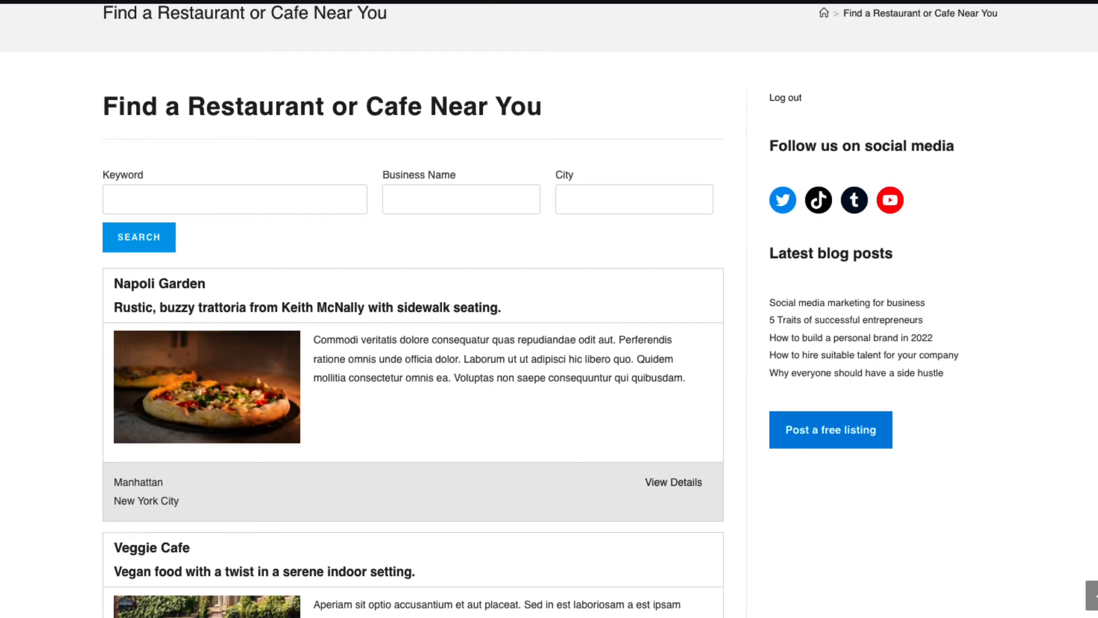
scroll(549, 321, up, 1)
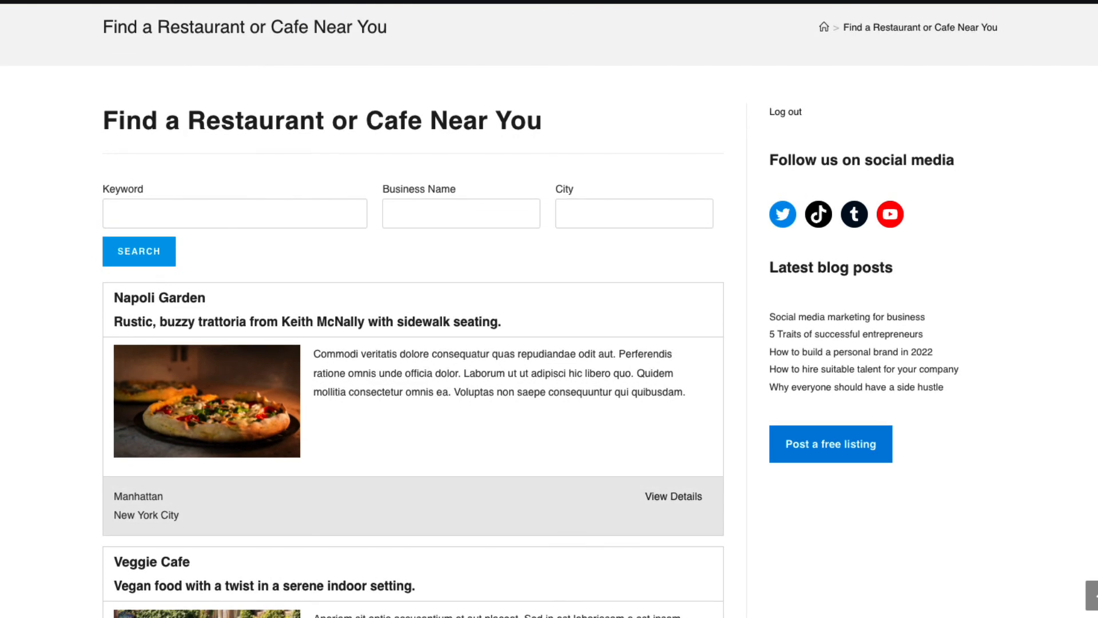